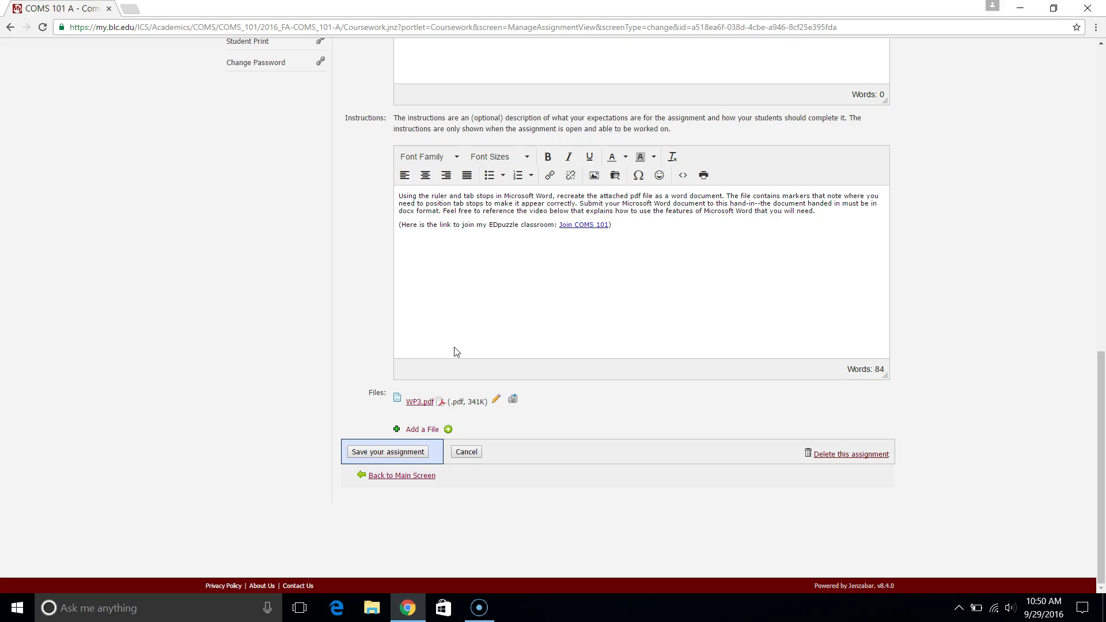
Step: Open the WP3.pdf attachment listed under the assignment's Files
{"action": "left_click", "coordinate": [415, 404]}
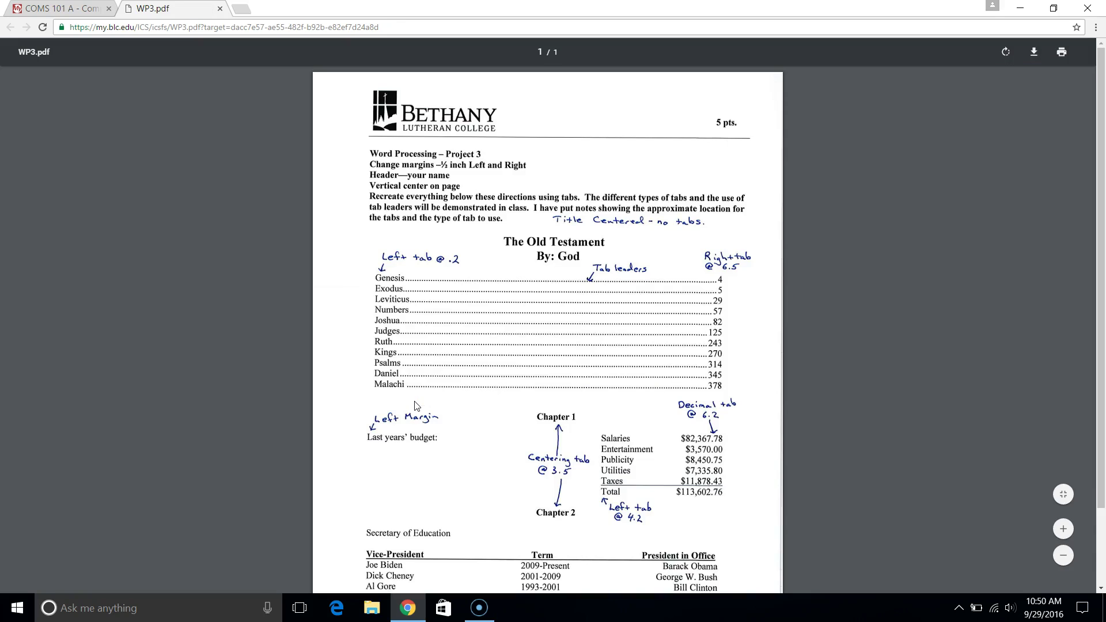
Step: Scroll through the WP3 tab-setting instructions and handwritten tab notes, ending at the top
{"action": "left_click", "coordinate": [456, 340]}
{"action": "scroll", "coordinate": [548, 291], "scroll_direction": "down", "scroll_amount": 1}
{"action": "scroll", "coordinate": [548, 292], "scroll_direction": "up", "scroll_amount": 1}
{"action": "scroll", "coordinate": [548, 292], "scroll_direction": "down", "scroll_amount": 2}
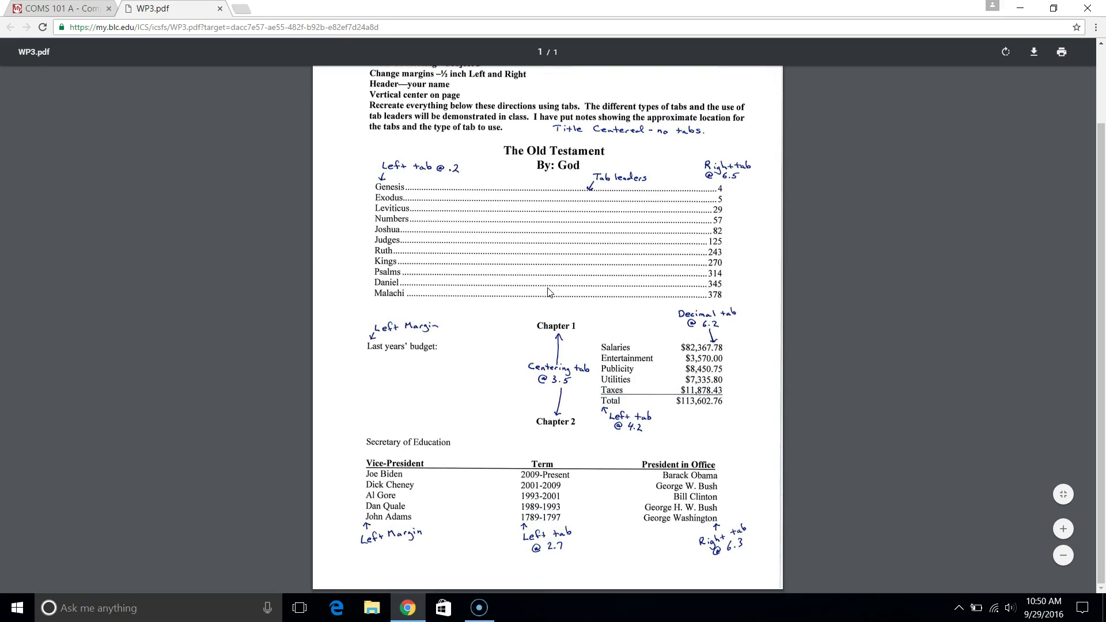
{"action": "scroll", "coordinate": [548, 291], "scroll_direction": "up", "scroll_amount": 1}
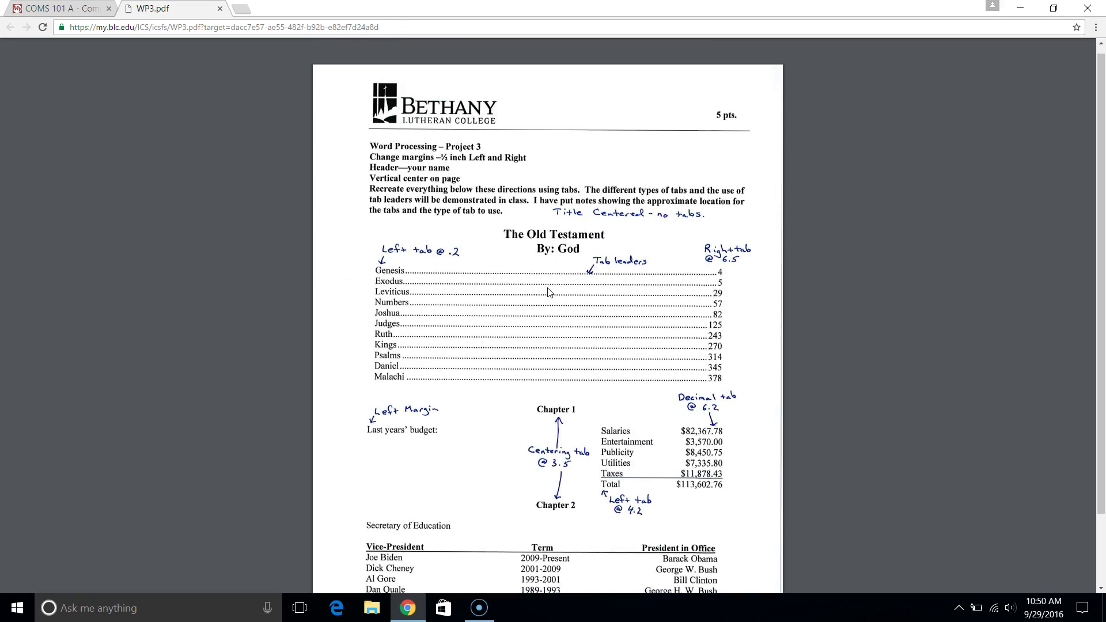
{"action": "scroll", "coordinate": [548, 292], "scroll_direction": "down", "scroll_amount": 1}
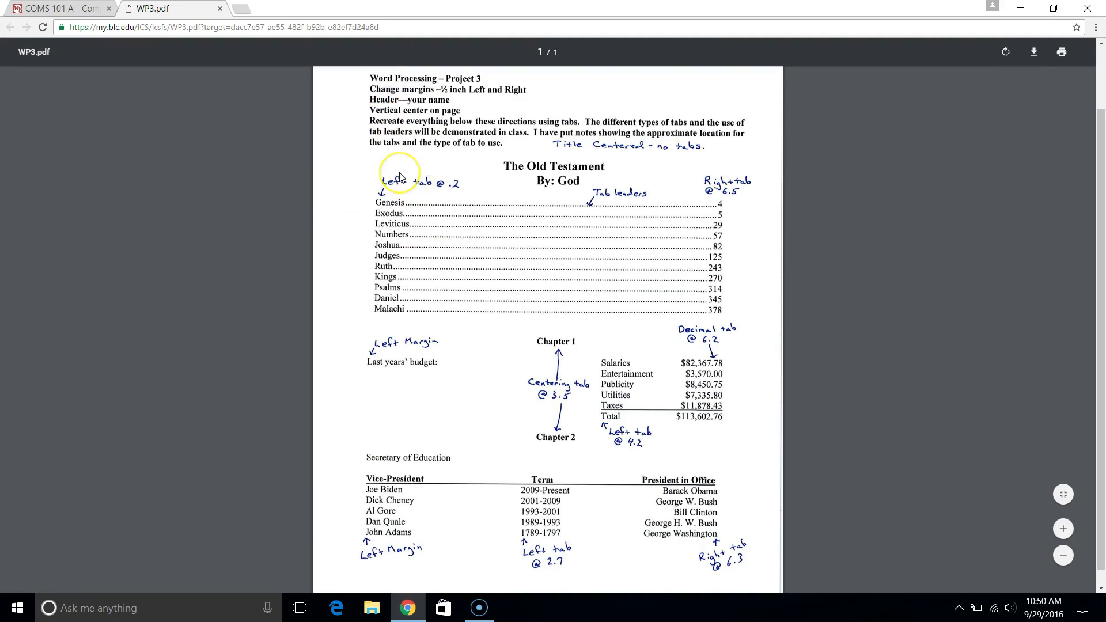
{"action": "scroll", "coordinate": [401, 176], "scroll_direction": "up", "scroll_amount": 1}
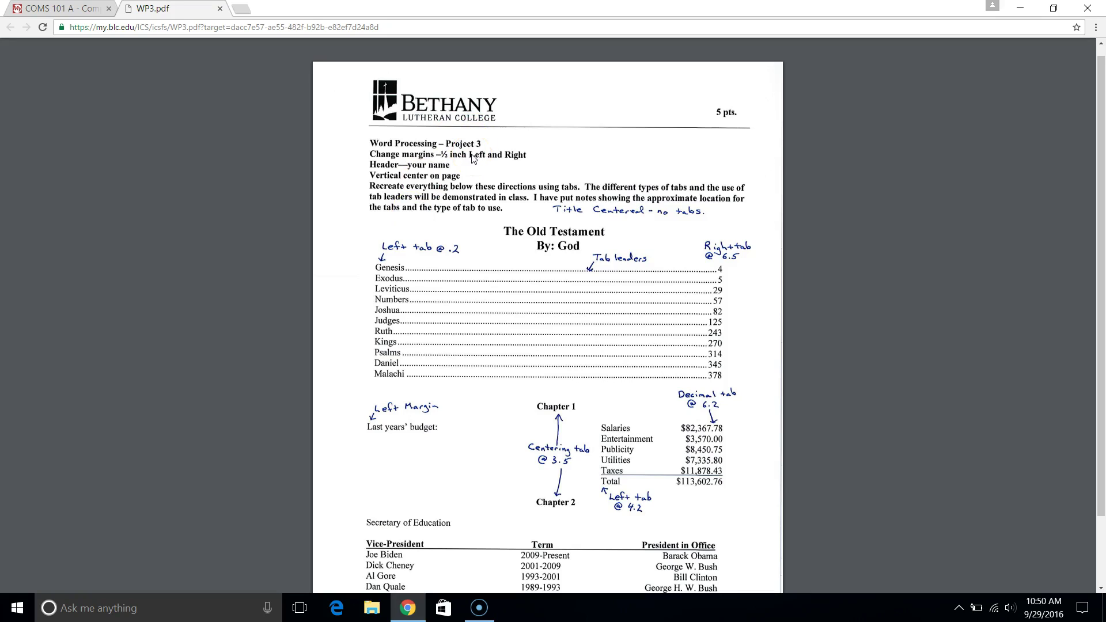
Step: Search for 'word' in Start, launch Word 2016, and create a blank document
{"action": "left_click", "coordinate": [138, 609]}
{"action": "type", "text": "word"}
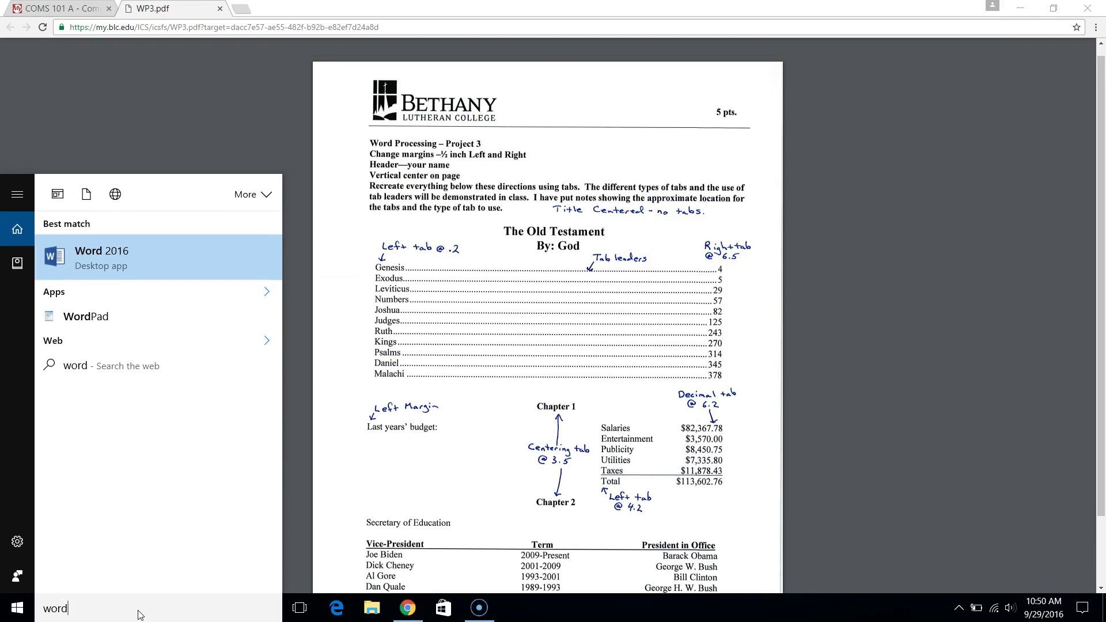
{"action": "key", "text": "Return"}
{"action": "left_click", "coordinate": [438, 176]}
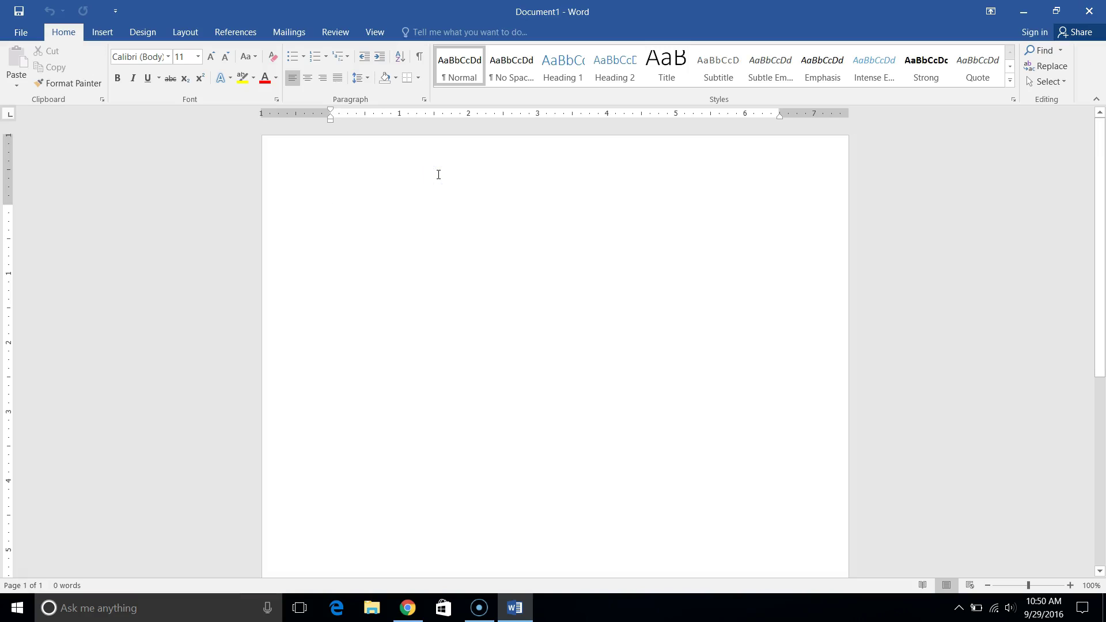
Step: Set left and right margins to 0.5 inch in Custom Margins, leaving top and bottom at 1 inch
{"action": "left_click", "coordinate": [178, 36]}
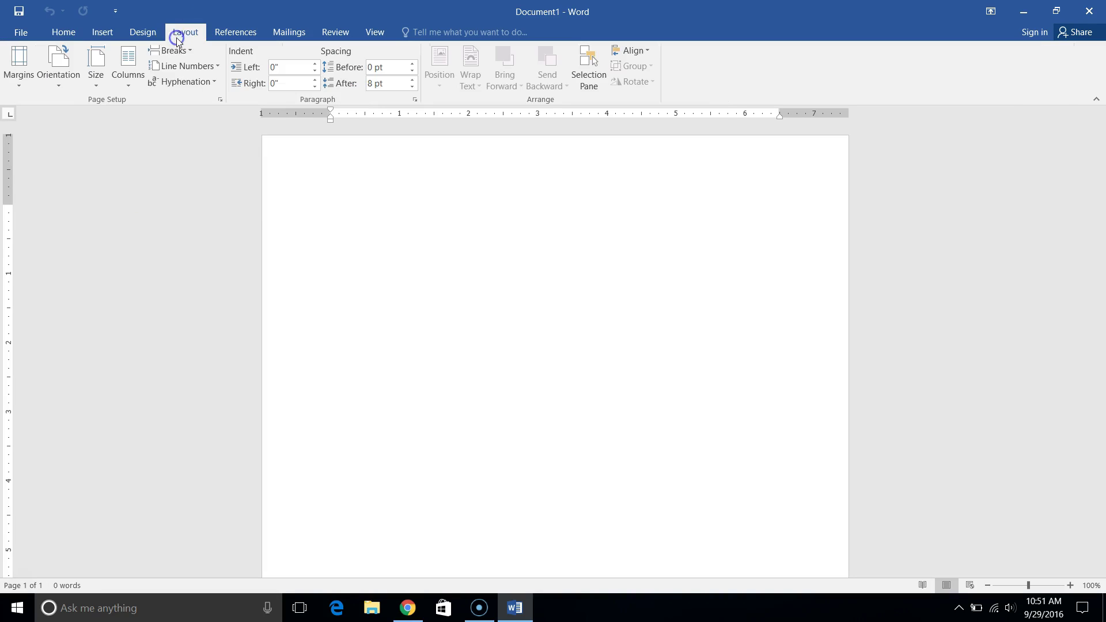
{"action": "left_click", "coordinate": [11, 71]}
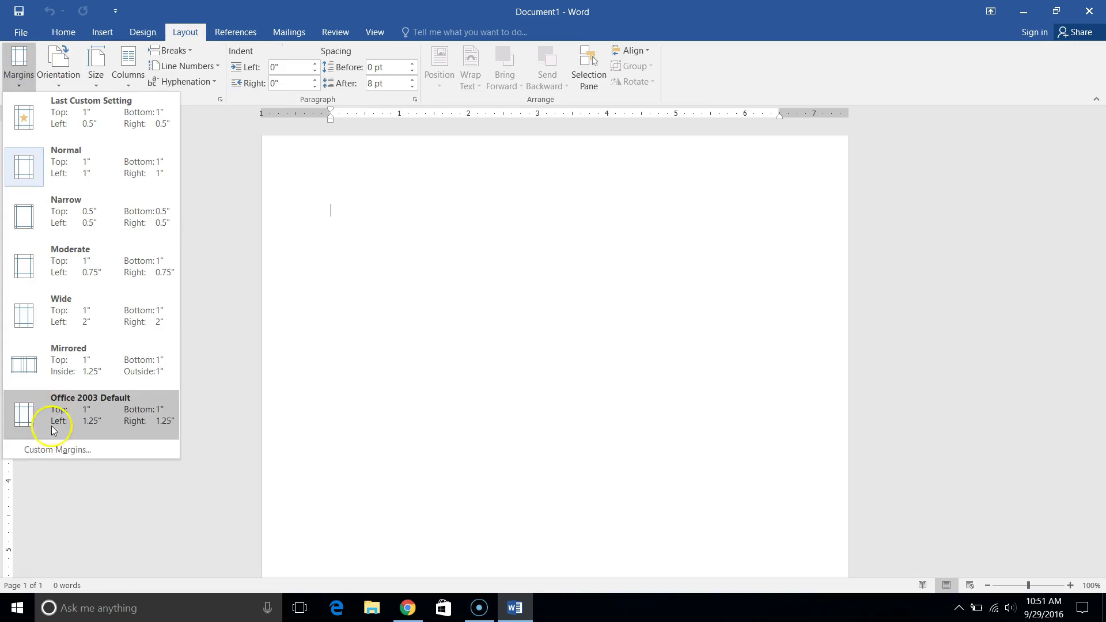
{"action": "left_click", "coordinate": [53, 448]}
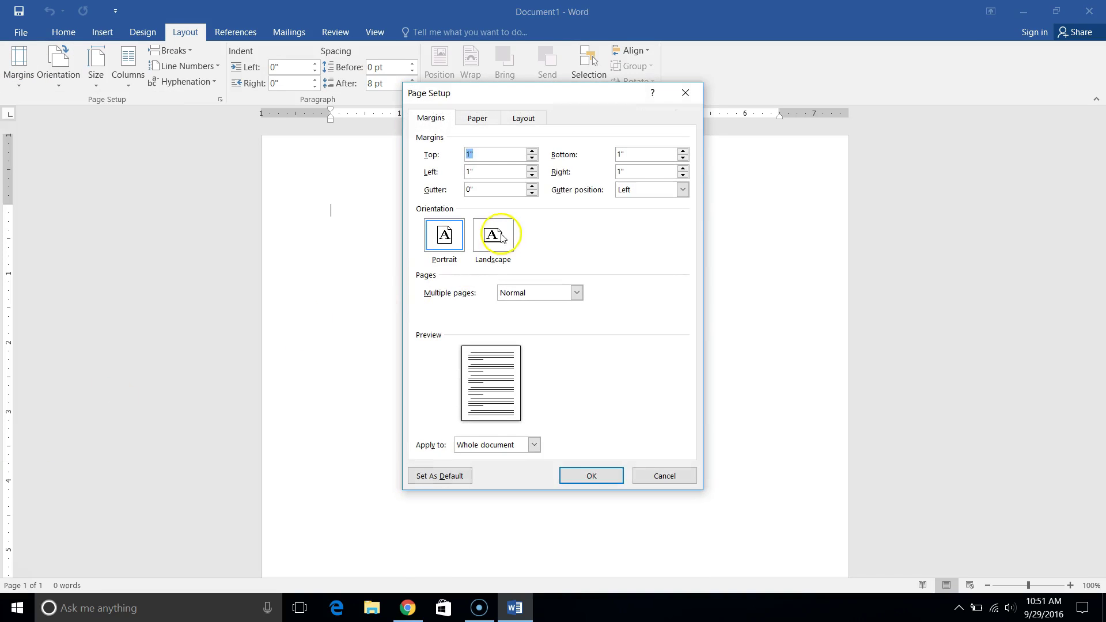
{"action": "key", "text": "Tab"}
{"action": "key", "text": "Tab"}
{"action": "type", "text": ".5"}
{"action": "key", "text": "Tab"}
{"action": "type", "text": ".5"}
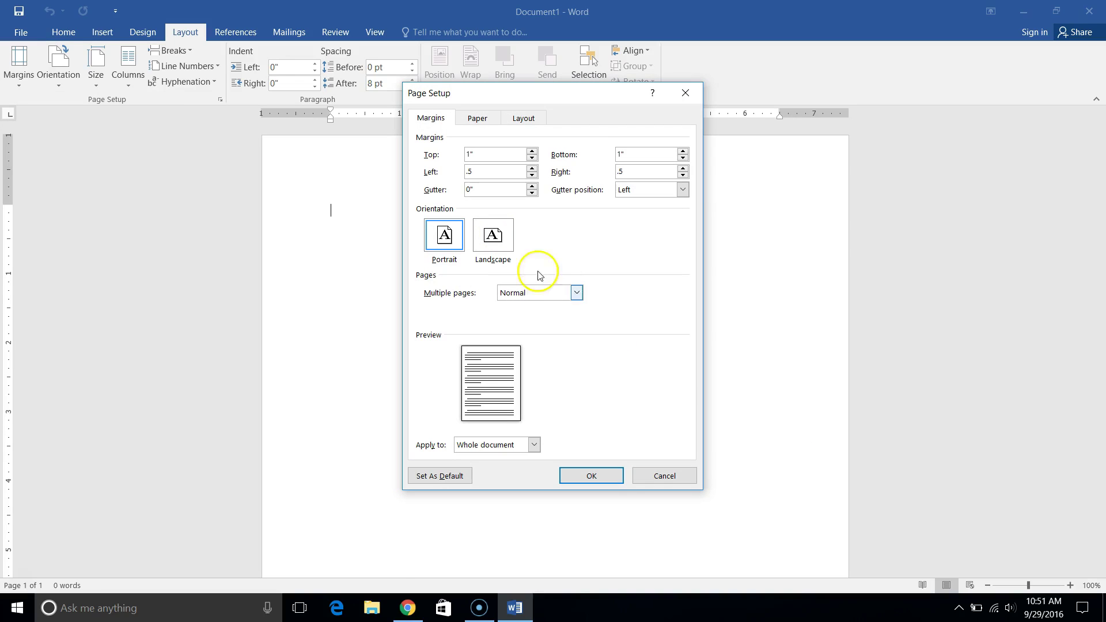
{"action": "left_click", "coordinate": [599, 472]}
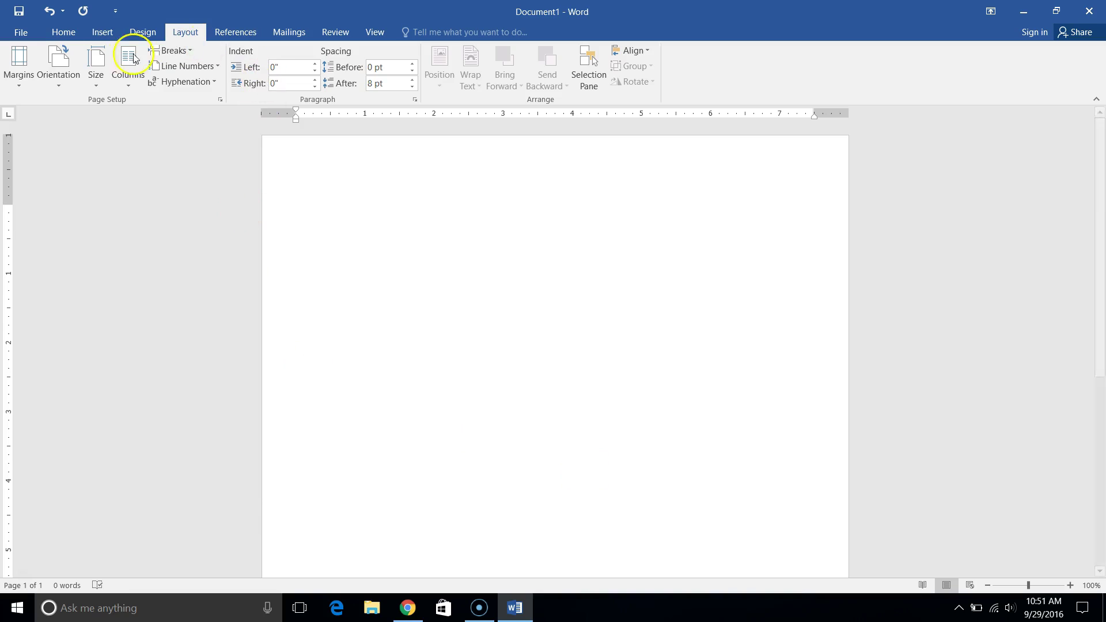
Step: Insert a Blank header with the author's full name and return to the body
{"action": "left_click", "coordinate": [99, 34]}
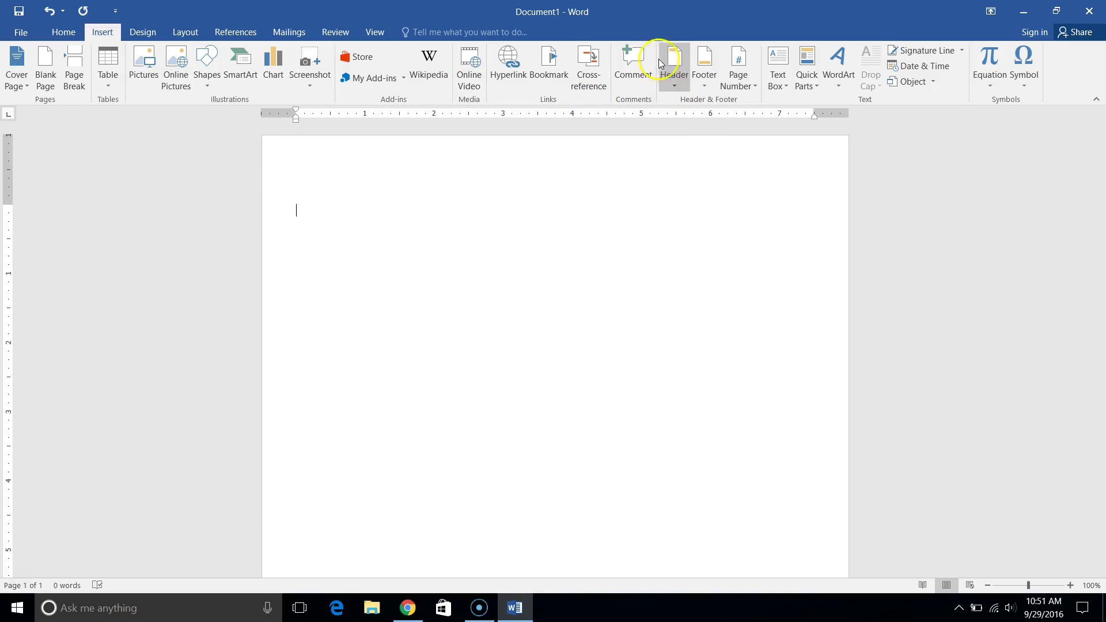
{"action": "left_click", "coordinate": [679, 68]}
{"action": "left_click", "coordinate": [714, 144]}
{"action": "type", "text": "Kevin Zimmerman"}
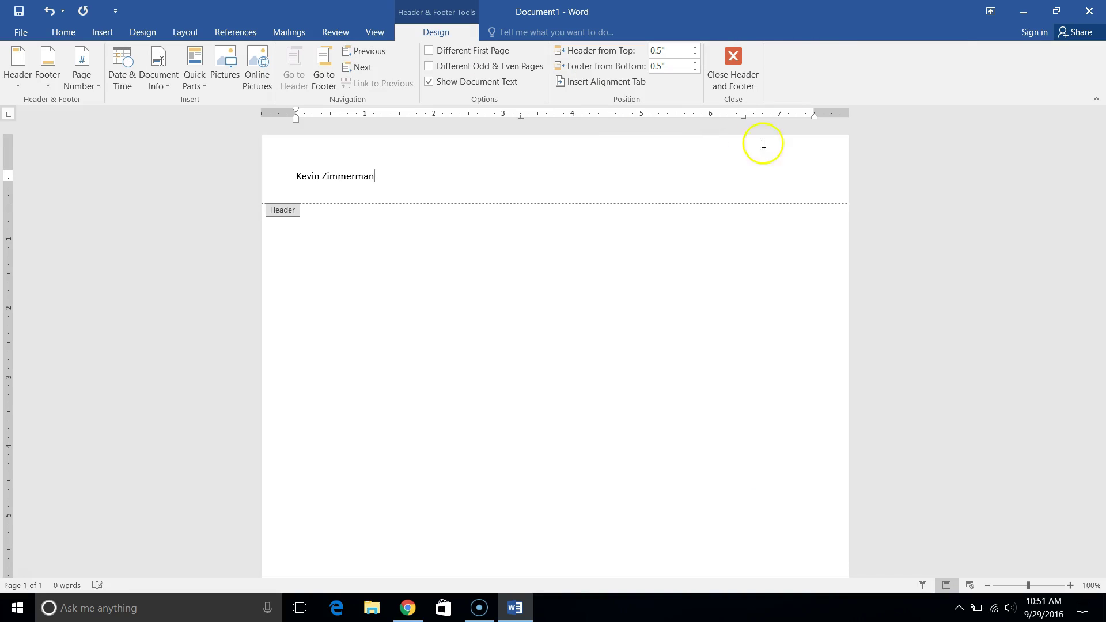
{"action": "left_click", "coordinate": [725, 67]}
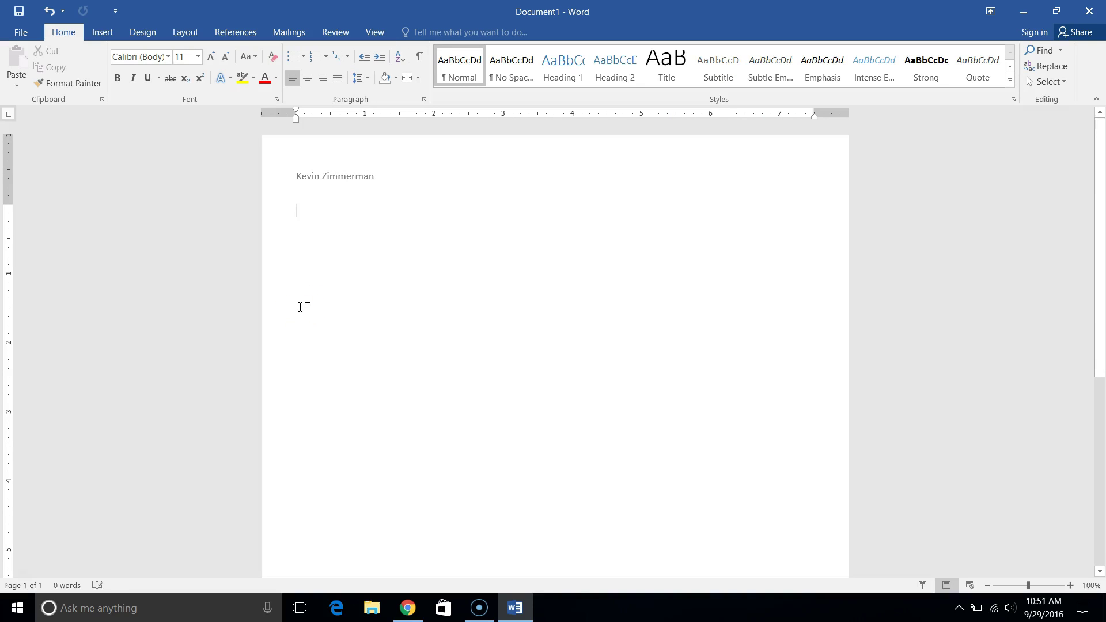
{"action": "left_click", "coordinate": [260, 284]}
{"action": "left_click", "coordinate": [260, 284]}
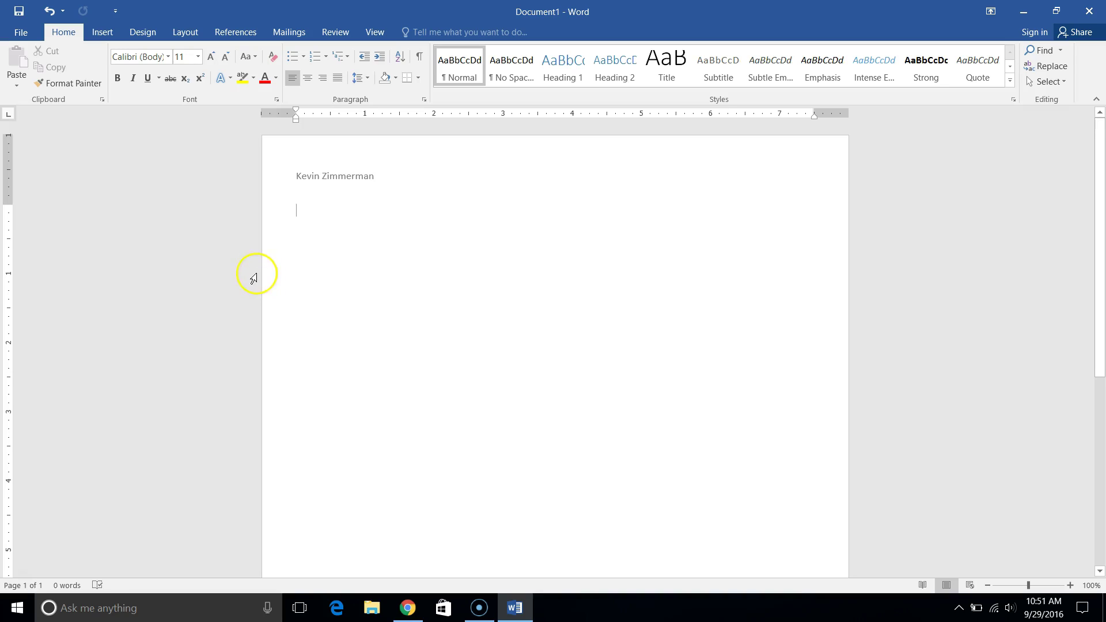
{"action": "left_click", "coordinate": [243, 222]}
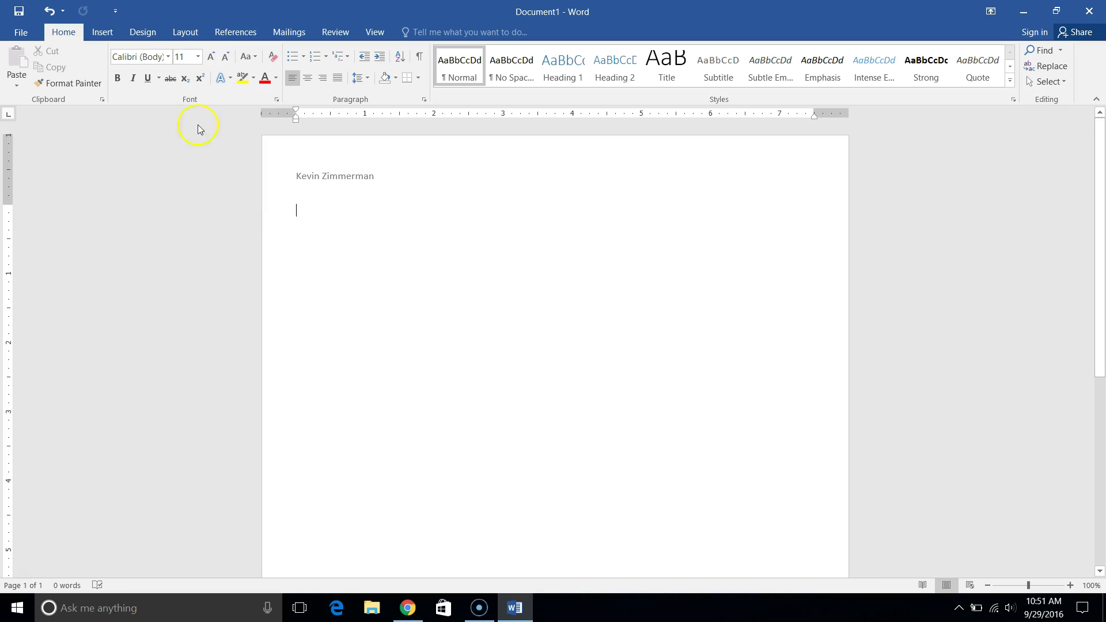
{"action": "left_click", "coordinate": [176, 31]}
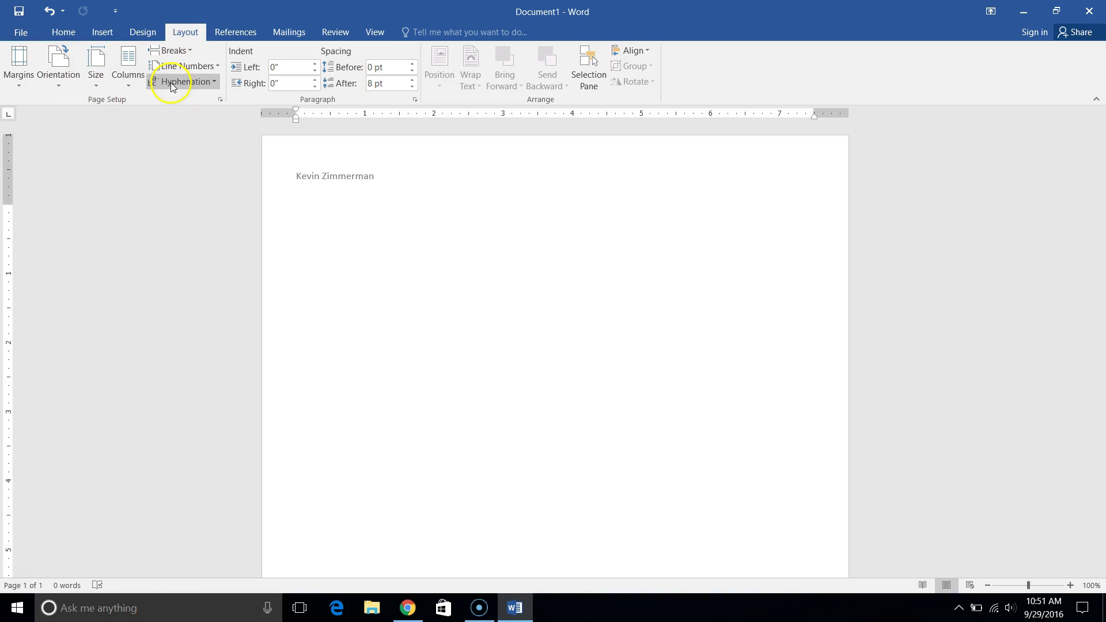
{"action": "left_click", "coordinate": [220, 103]}
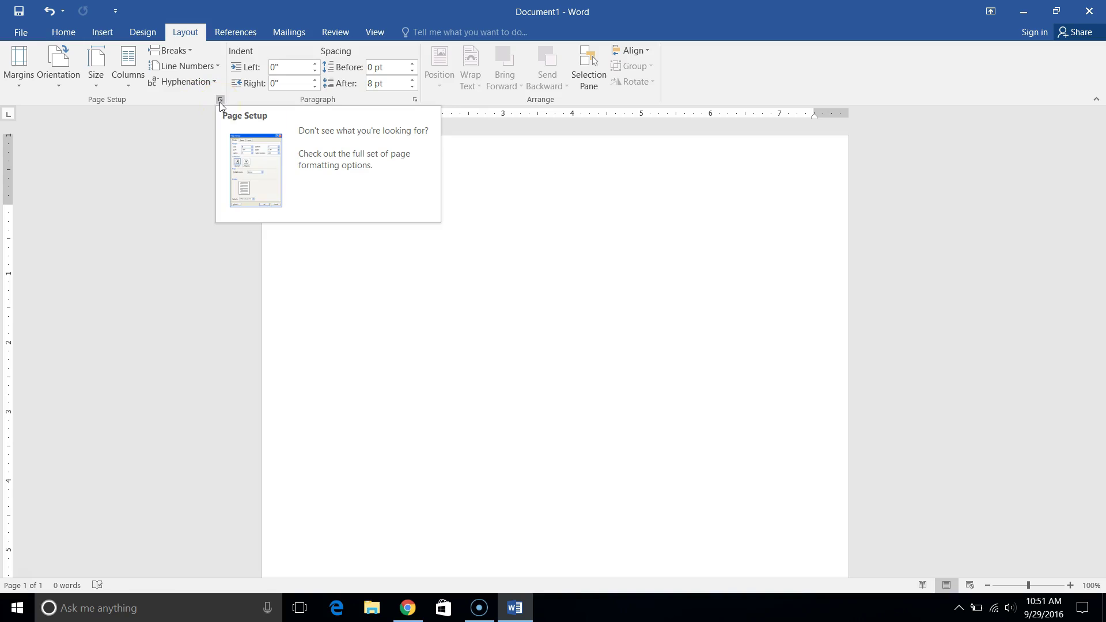
{"action": "left_click", "coordinate": [220, 102]}
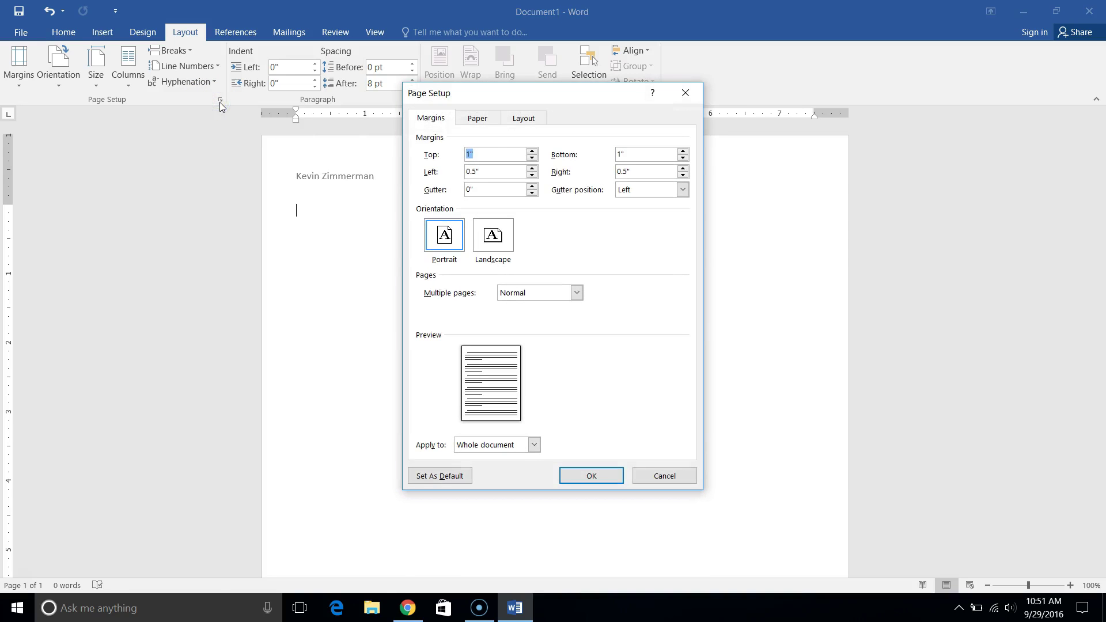
{"action": "left_click", "coordinate": [537, 116]}
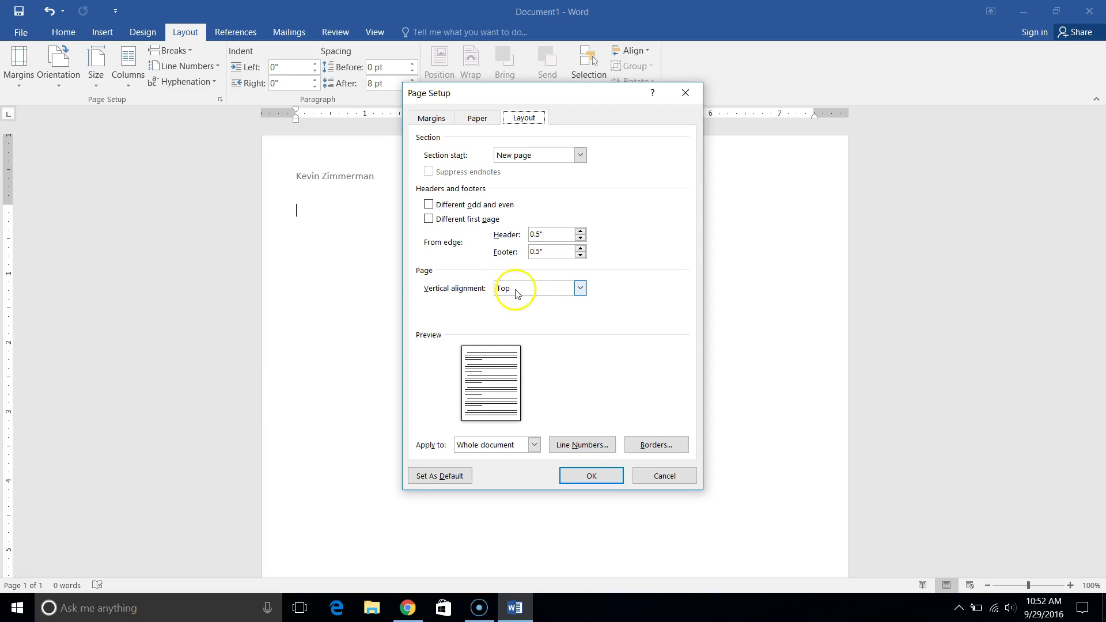
{"action": "left_click", "coordinate": [499, 287]}
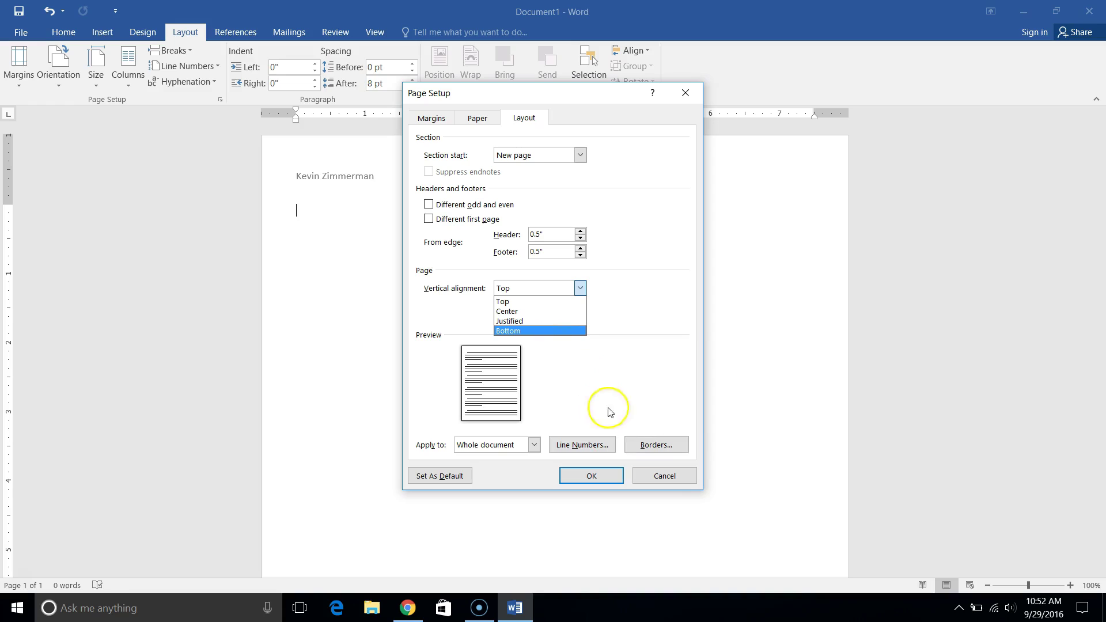
{"action": "left_click", "coordinate": [662, 479]}
{"action": "left_click", "coordinate": [663, 479]}
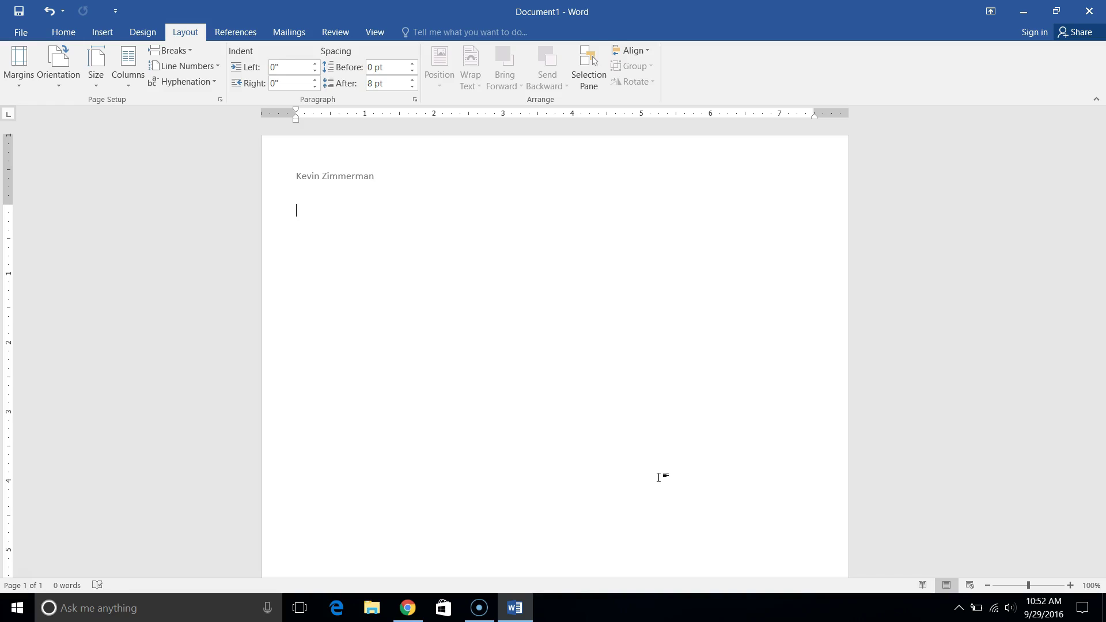
{"action": "left_click", "coordinate": [539, 516]}
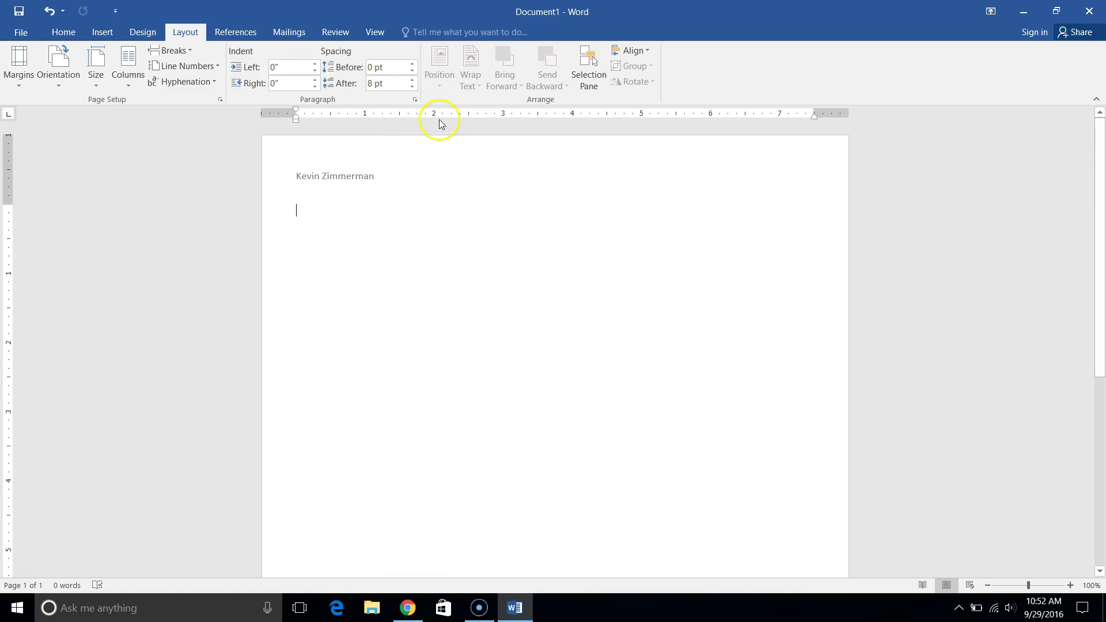
Step: Toggle the View tab's Ruler option off and back on so the rulers display
{"action": "left_click", "coordinate": [373, 32]}
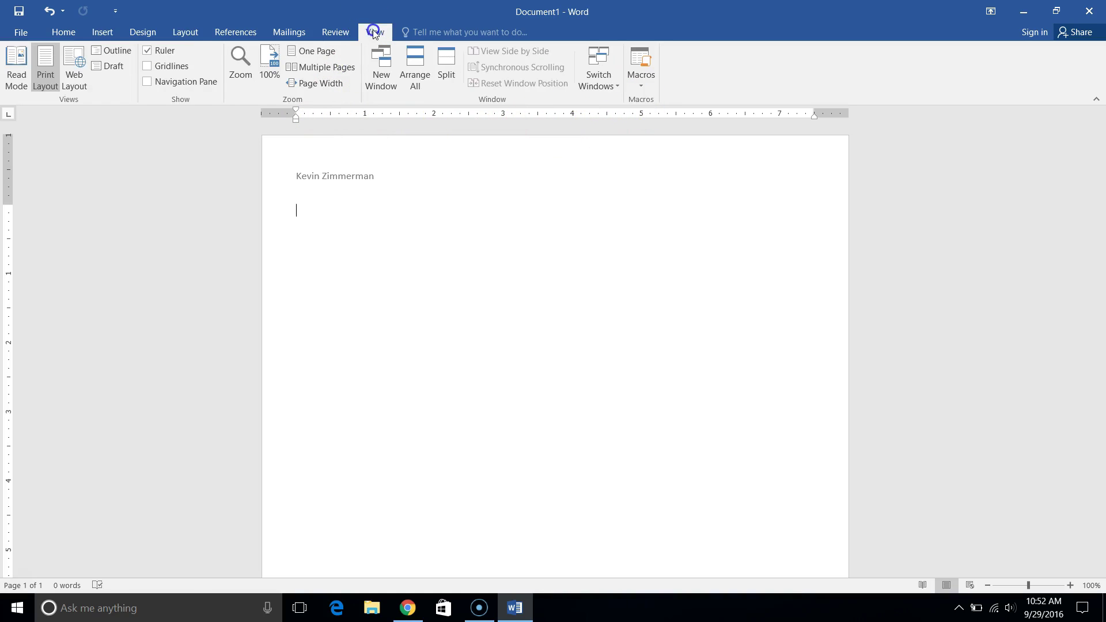
{"action": "left_click", "coordinate": [147, 52]}
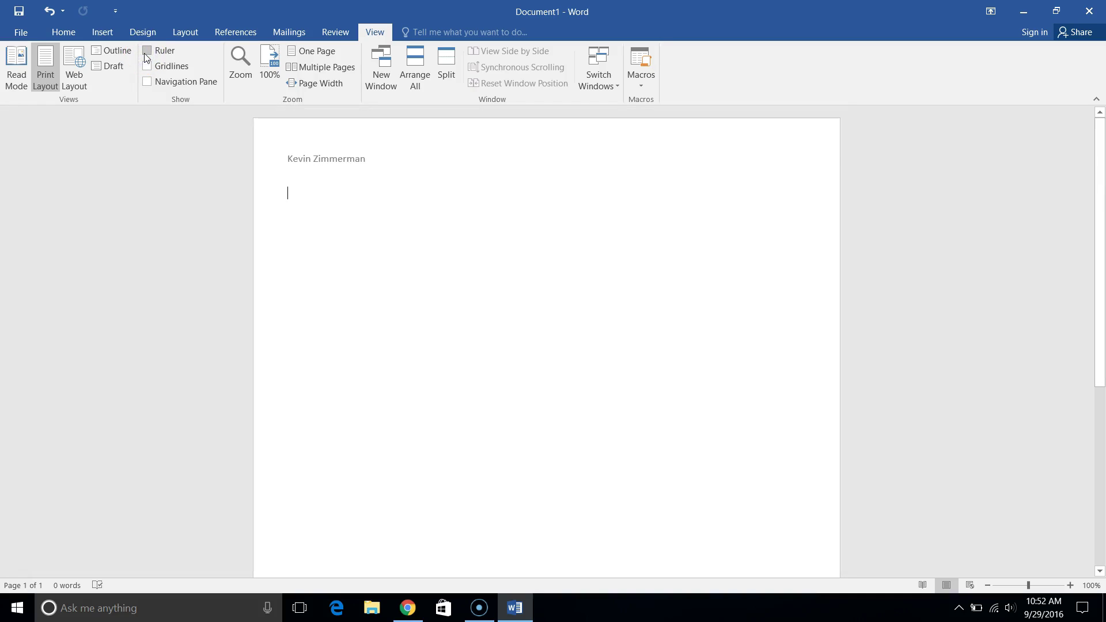
{"action": "left_click", "coordinate": [147, 51]}
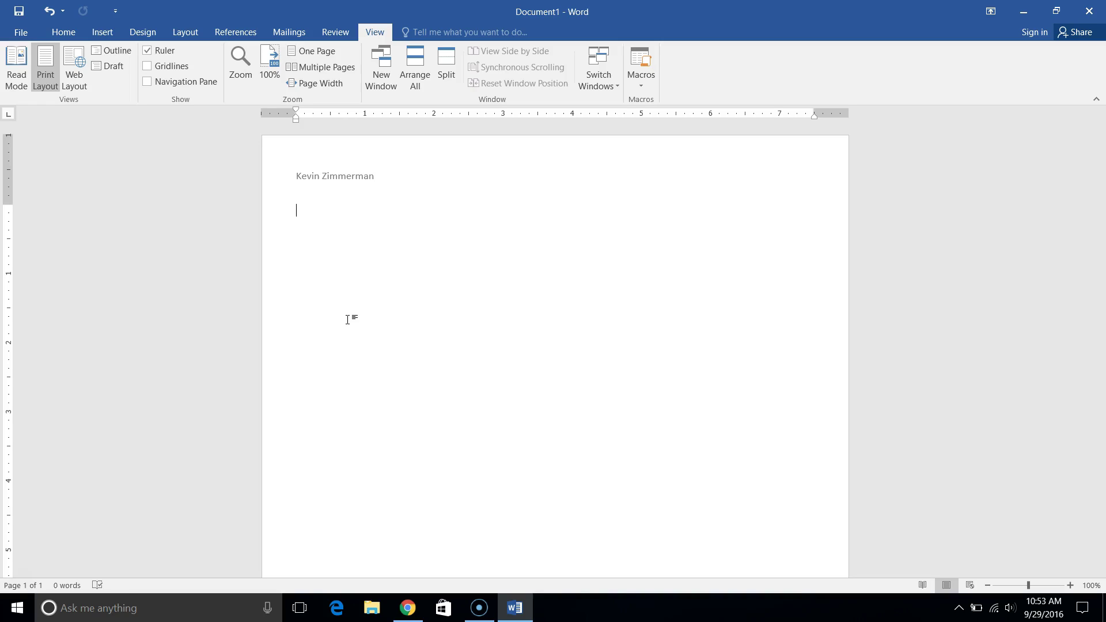
Step: Try the default tab stops with the test text 'Hi!', then delete it
{"action": "key", "text": "Tab"}
{"action": "key", "text": "Tab"}
{"action": "type", "text": "Hi!"}
{"action": "key", "text": "Tab"}
{"action": "key", "text": "BackSpace"}
{"action": "key", "text": "BackSpace"}
{"action": "key", "text": "BackSpace"}
{"action": "key", "text": "BackSpace"}
Step: Type the first line: Left Tab, Center Tab, Decimal Tab, Right Tab, separated by tabs
{"action": "type", "text": "Left Tab\tCenter Tab\tRight"}
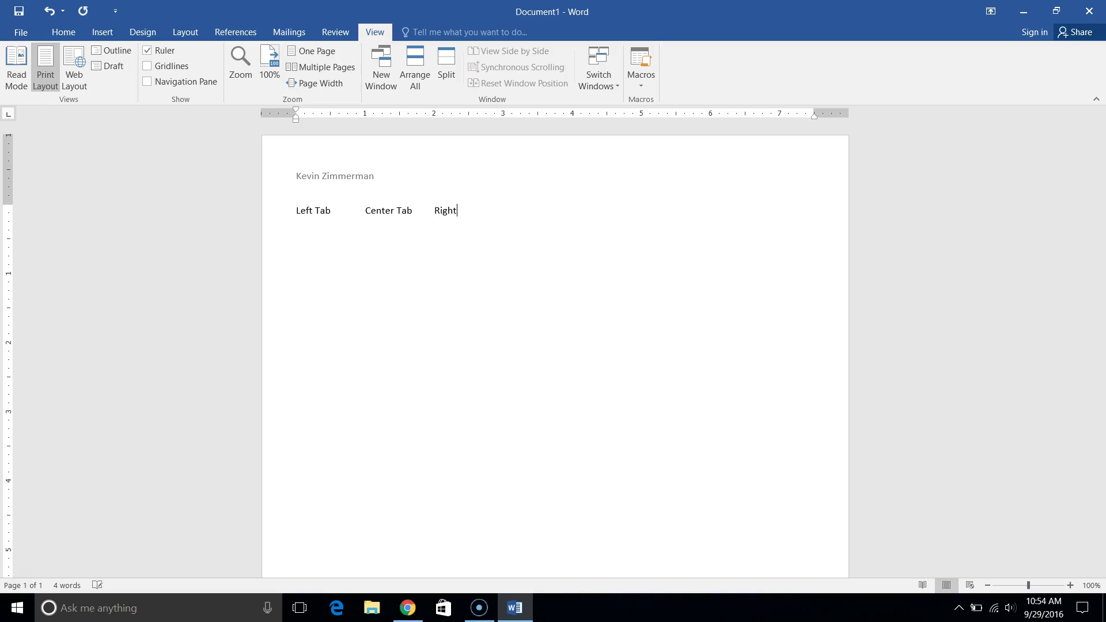
{"action": "key", "text": "BackSpace"}
{"action": "key", "text": "BackSpace"}
{"action": "key", "text": "BackSpace"}
{"action": "key", "text": "BackSpace"}
{"action": "key", "text": "BackSpace"}
{"action": "key", "text": "BackSpace"}
{"action": "type", "text": "Decimal Tab"}
{"action": "key", "text": "Tab"}
{"action": "type", "text": "right"}
{"action": "key", "text": "BackSpace"}
{"action": "key", "text": "BackSpace"}
{"action": "key", "text": "BackSpace"}
{"action": "key", "text": "BackSpace"}
{"action": "key", "text": "BackSpace"}
{"action": "type", "text": "Right Tab"}
Step: Add a second identical line of Left Tab, Center Tab, Decimal Tab, Right Tab
{"action": "key", "text": "Return"}
{"action": "type", "text": "Left Tab"}
{"action": "key", "text": "Tab"}
{"action": "type", "text": "Center"}
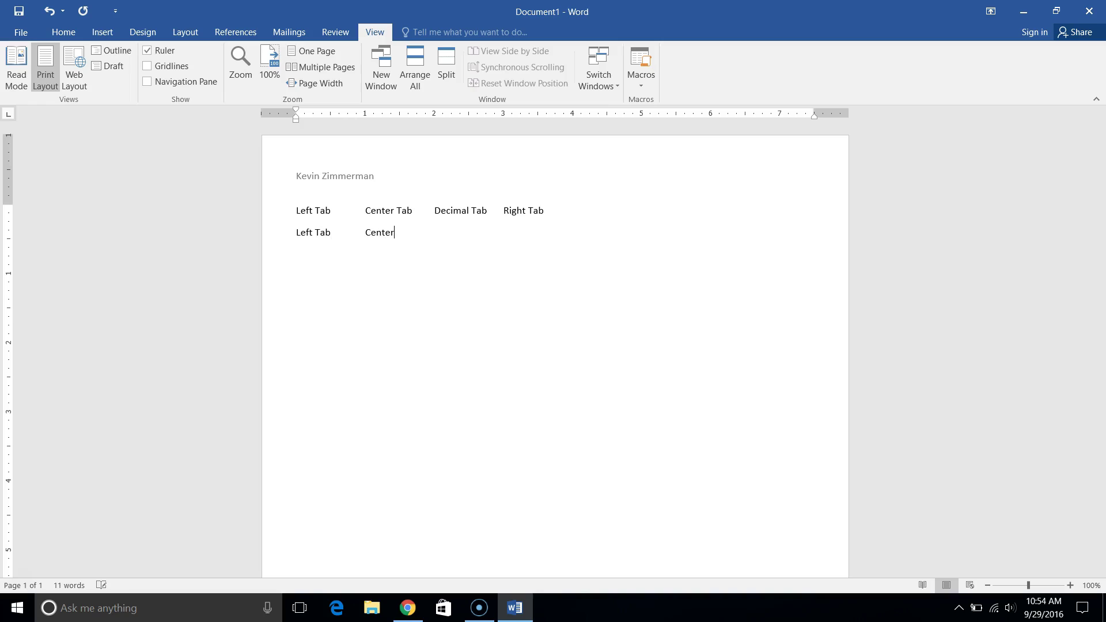
{"action": "type", "text": " Tab\tDecimal Tab"}
{"action": "key", "text": "Tab"}
{"action": "type", "text": "Right Tab"}
Step: Copy line two and paste it as a third line, removing the extra blank line
{"action": "left_click_drag", "start_coordinate": [588, 230], "coordinate": [205, 247]}
{"action": "key", "text": "ctrl+c"}
{"action": "left_click", "coordinate": [658, 269]}
{"action": "key", "text": "Return"}
{"action": "key", "text": "ctrl+v"}
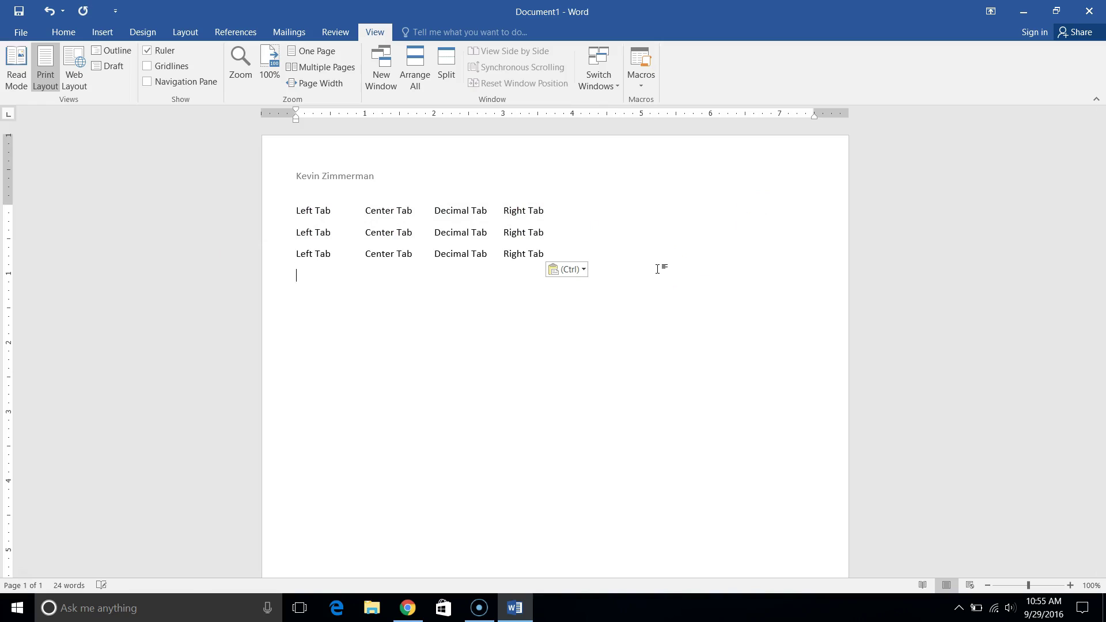
{"action": "key", "text": "BackSpace"}
Step: On line two, add ruler tab stops at 0.25, 2, 5 and 7 inches
{"action": "left_click", "coordinate": [550, 232]}
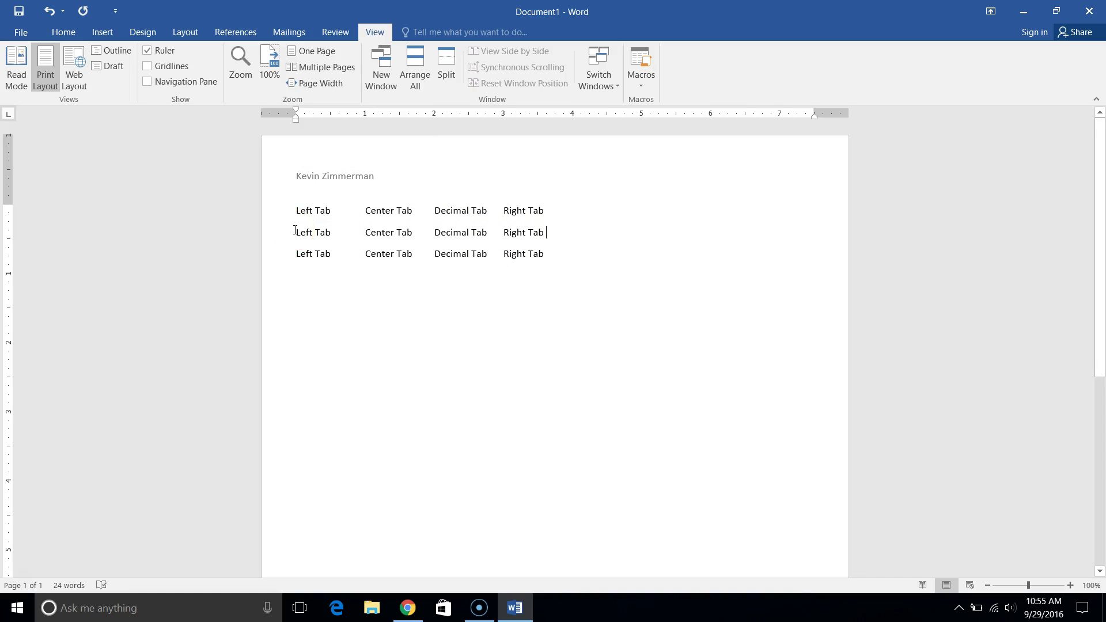
{"action": "left_click", "coordinate": [315, 115]}
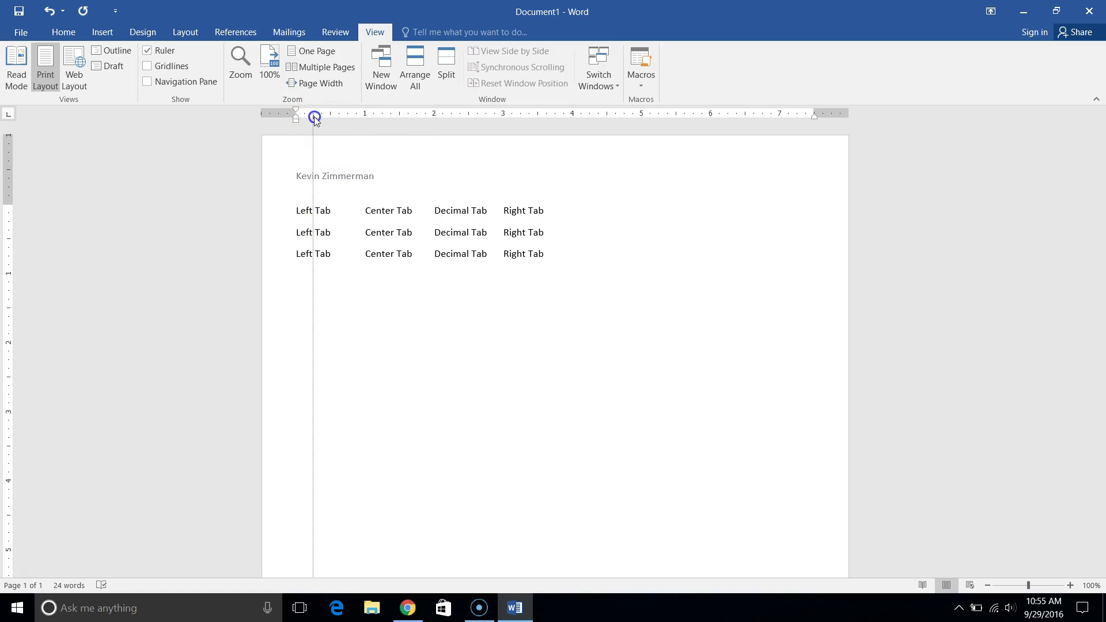
{"action": "left_click", "coordinate": [434, 115]}
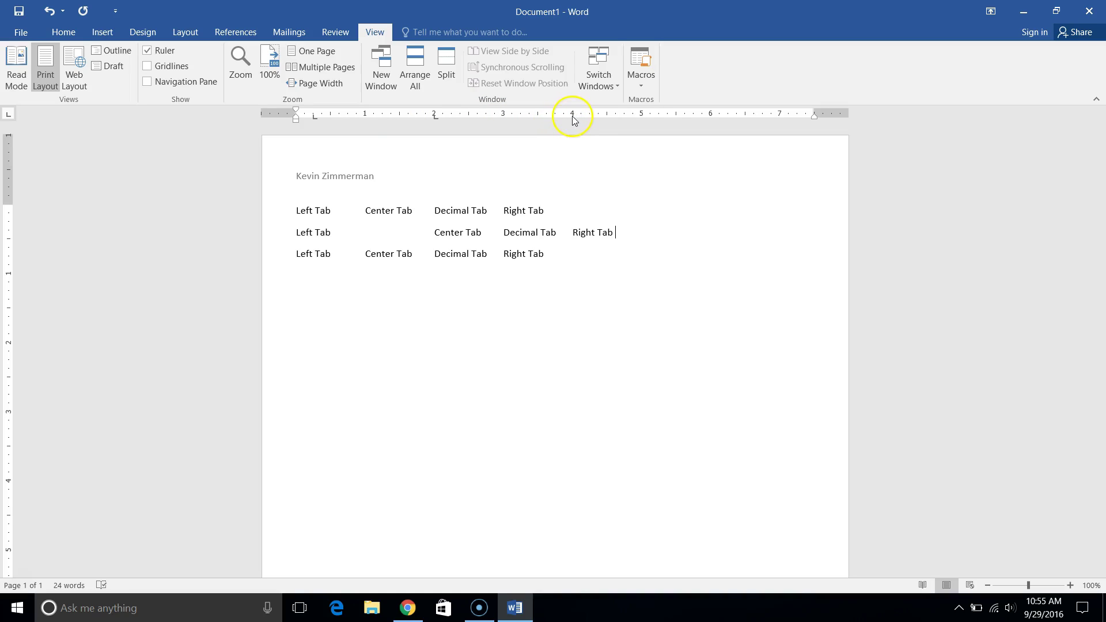
{"action": "left_click", "coordinate": [645, 115]}
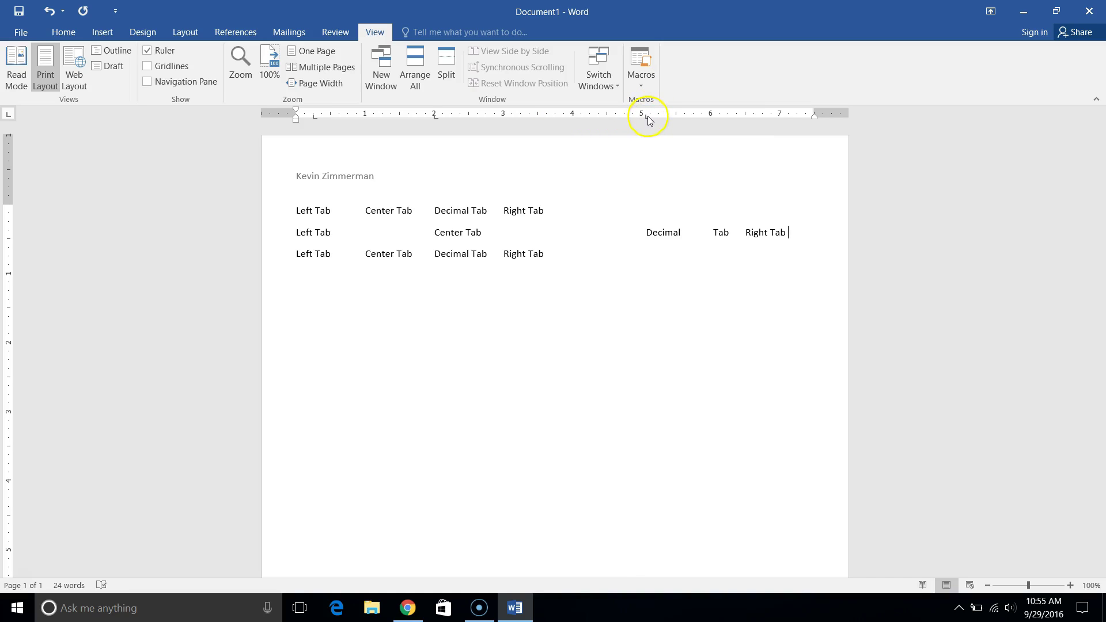
{"action": "mouse_move", "coordinate": [647, 117]}
{"action": "left_mouse_down"}
{"action": "mouse_move", "coordinate": [500, 130]}
{"action": "mouse_move", "coordinate": [573, 114]}
{"action": "mouse_move", "coordinate": [642, 117]}
{"action": "left_mouse_up"}
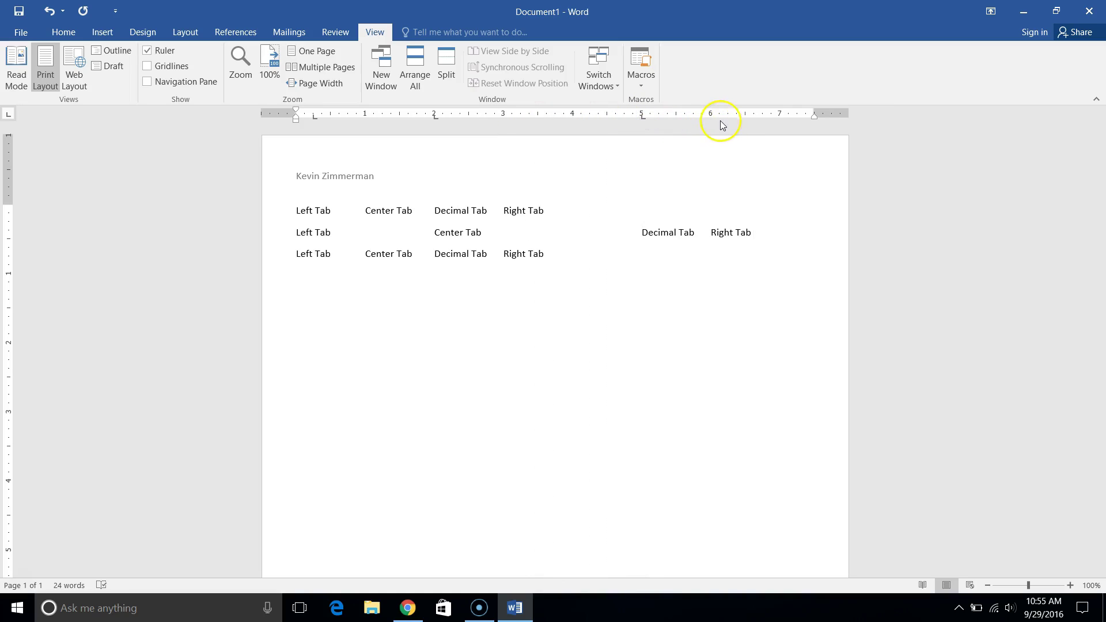
{"action": "left_click", "coordinate": [779, 117]}
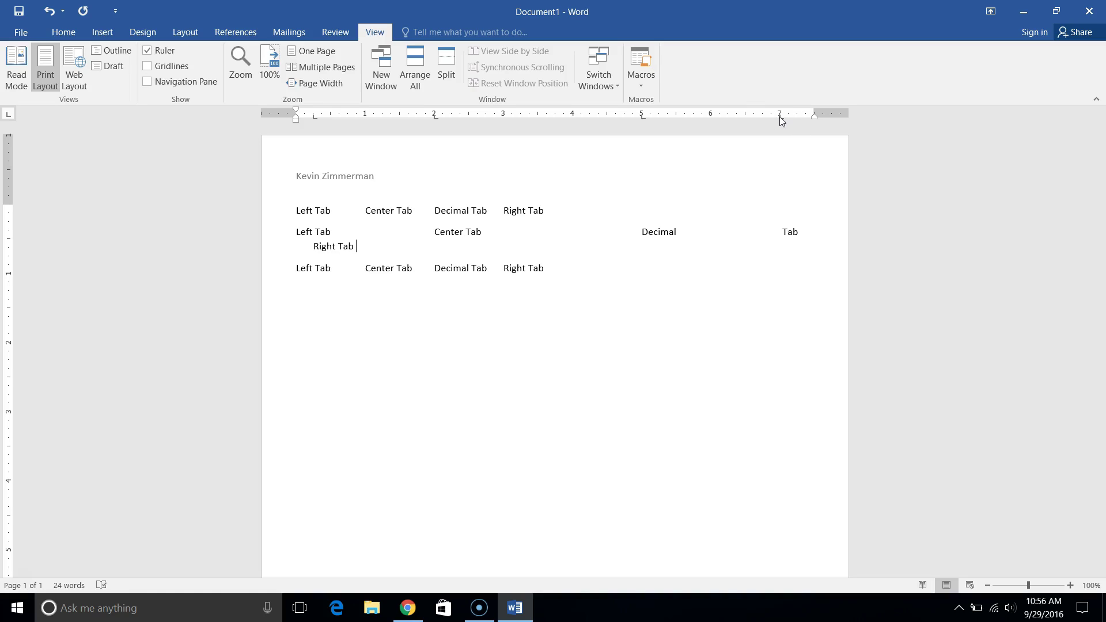
Step: Open the Page Setup dialog from the ruler and close it without changes
{"action": "left_click", "coordinate": [781, 120]}
{"action": "left_click", "coordinate": [781, 120]}
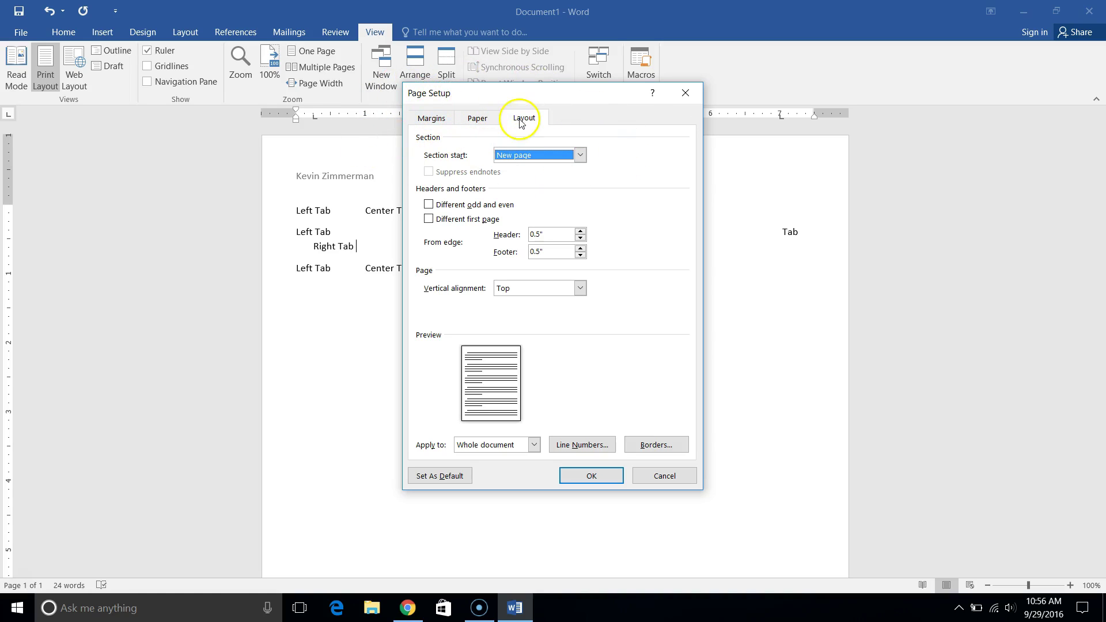
{"action": "left_click", "coordinate": [691, 97]}
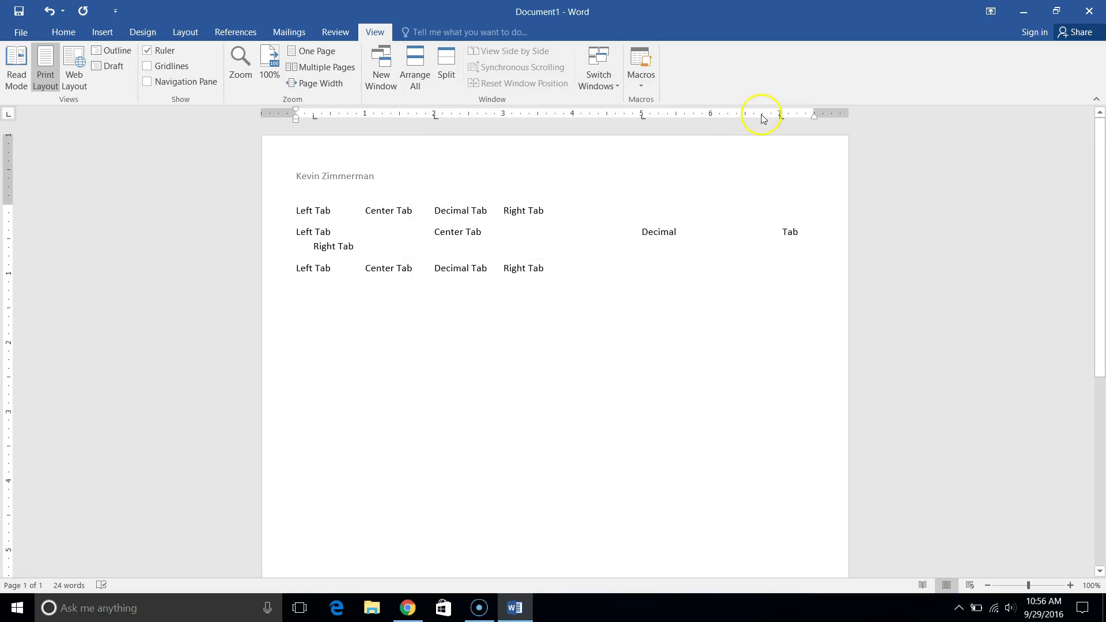
{"action": "double_click", "coordinate": [642, 116]}
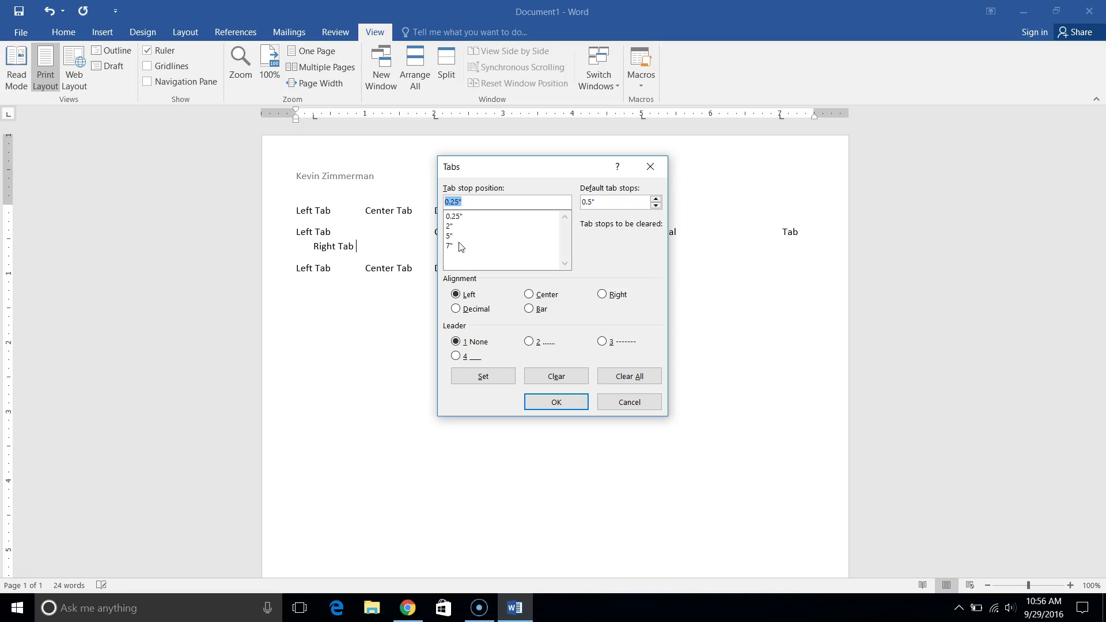
{"action": "left_click", "coordinate": [620, 376]}
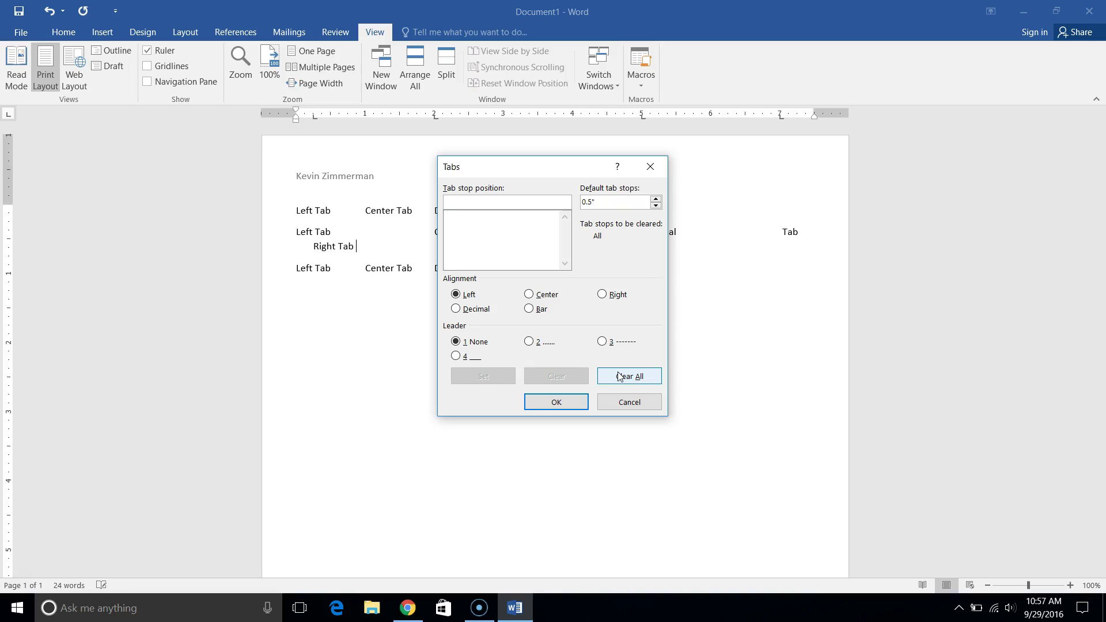
{"action": "left_click", "coordinate": [629, 404]}
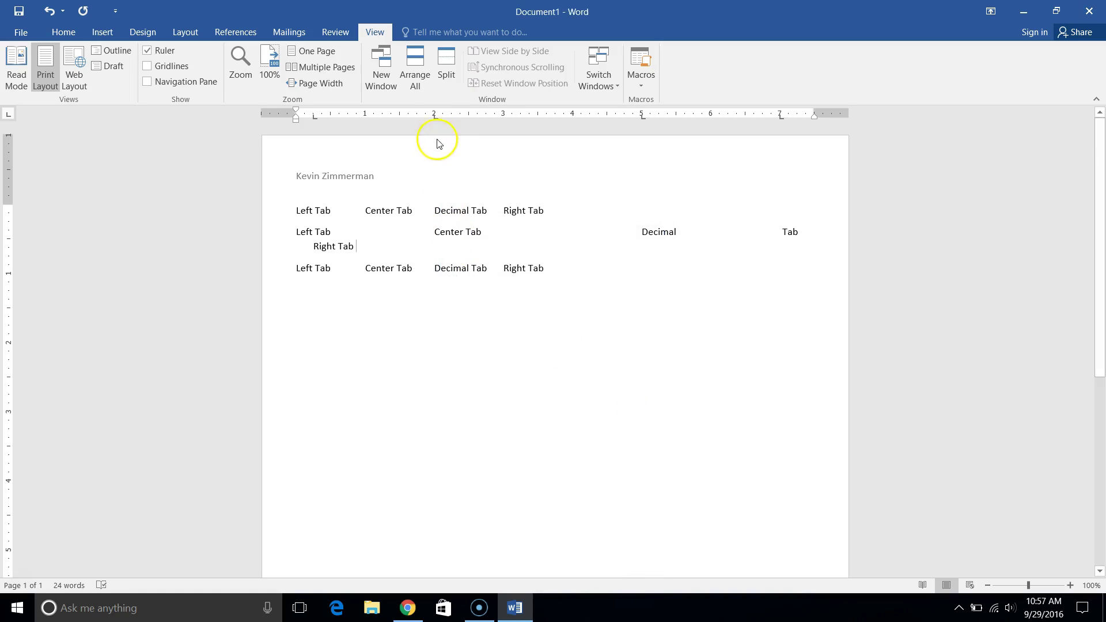
Step: In the Tabs dialog, change the 2-inch stop to center alignment
{"action": "left_click", "coordinate": [436, 115]}
{"action": "double_click", "coordinate": [436, 116]}
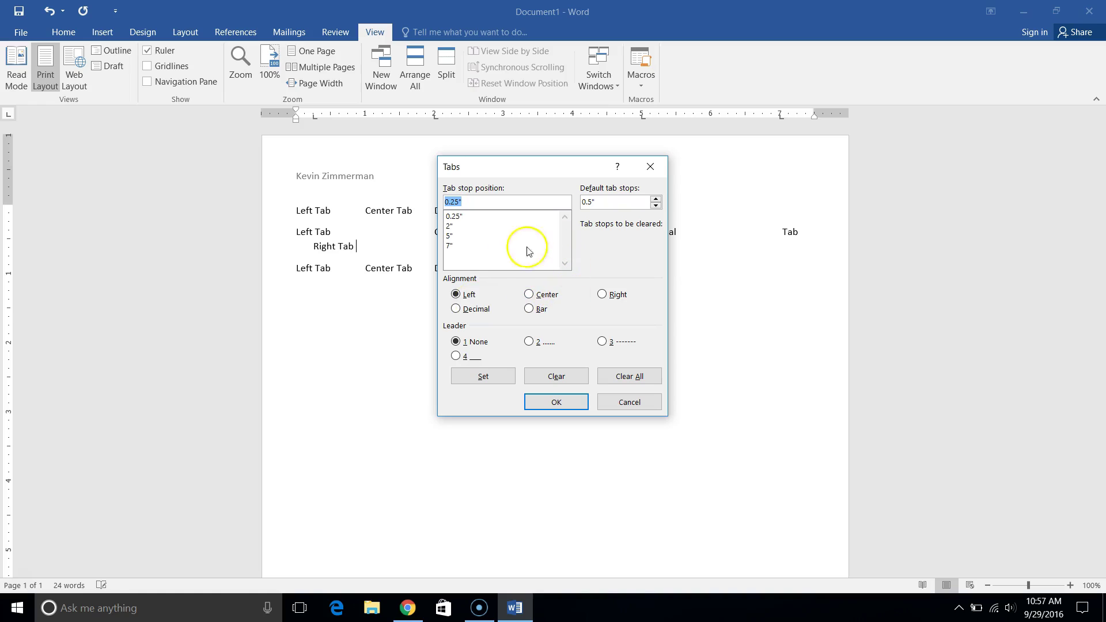
{"action": "left_click", "coordinate": [458, 218]}
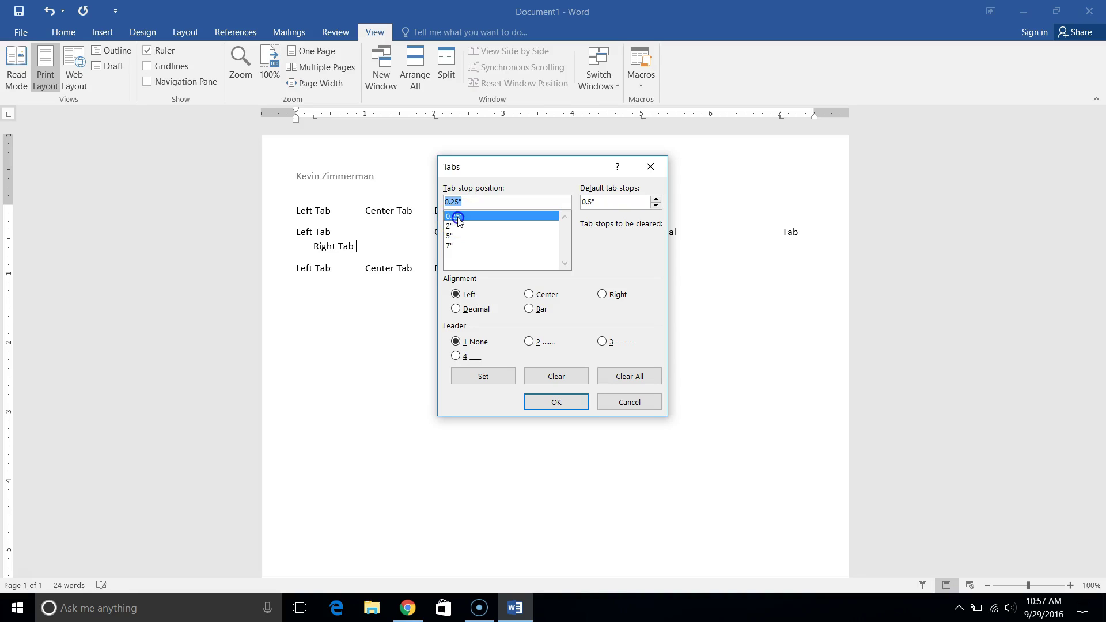
{"action": "left_click", "coordinate": [457, 226]}
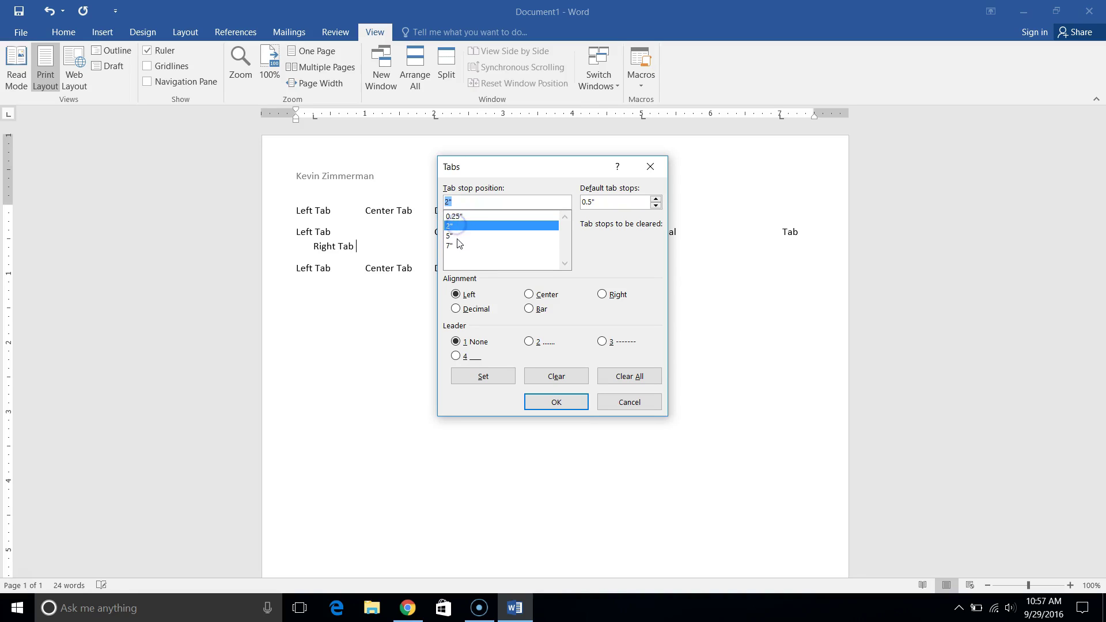
{"action": "left_click", "coordinate": [457, 236]}
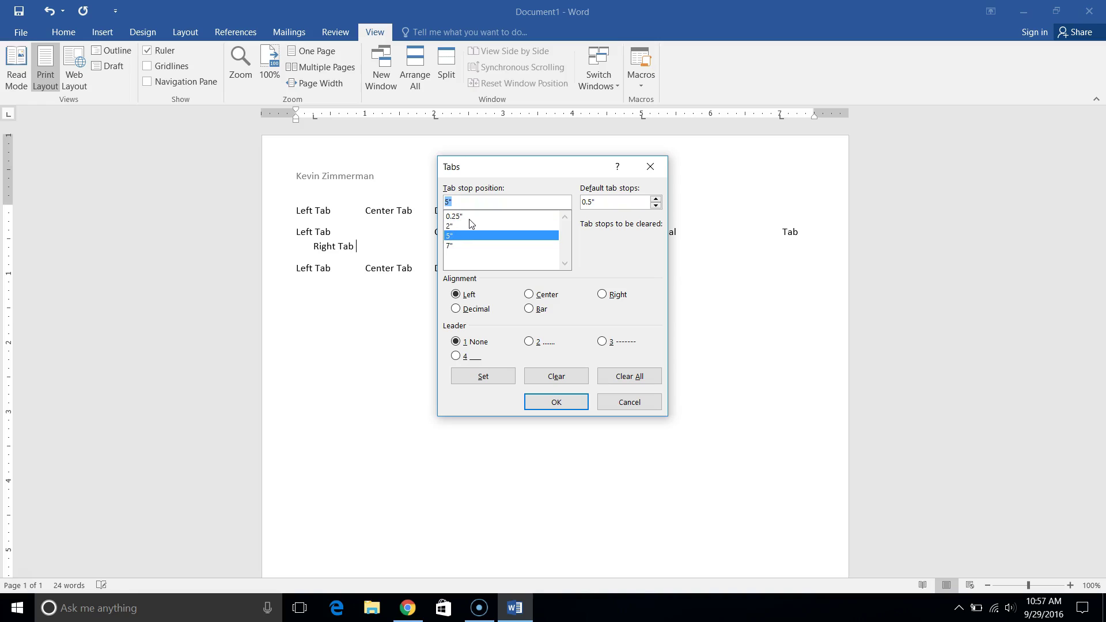
{"action": "left_click", "coordinate": [470, 218]}
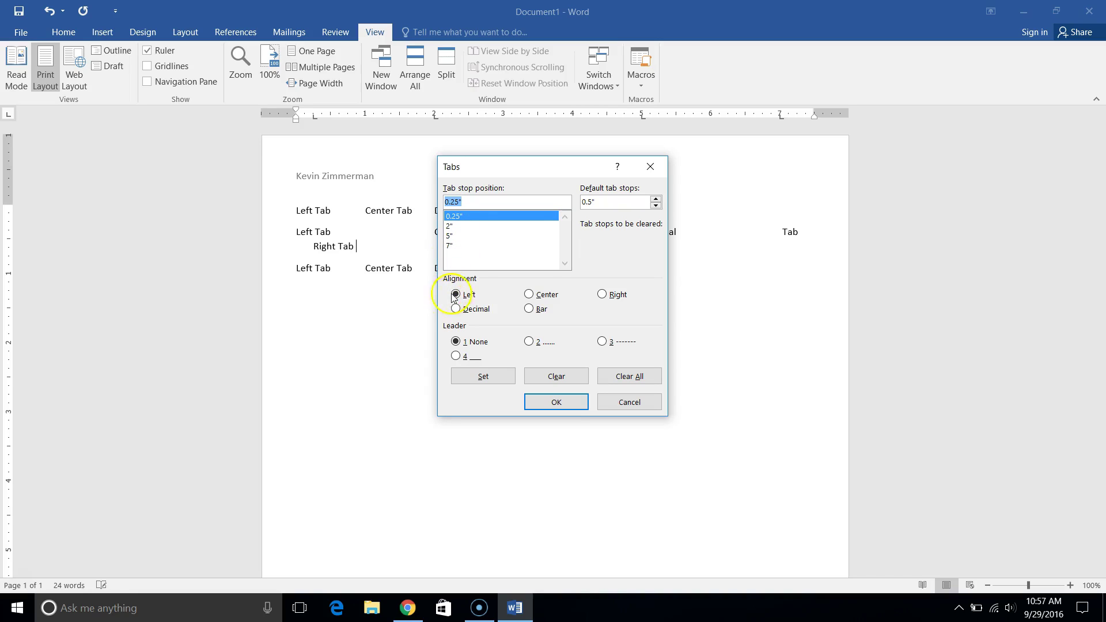
{"action": "left_click", "coordinate": [456, 343]}
{"action": "left_click", "coordinate": [451, 227]}
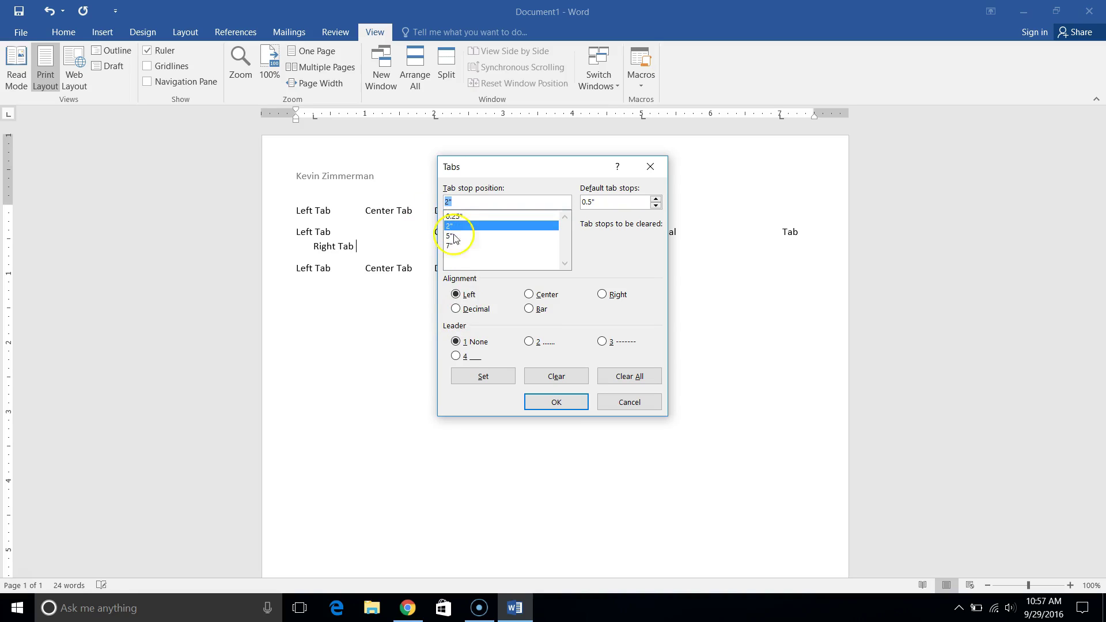
{"action": "left_click", "coordinate": [529, 294]}
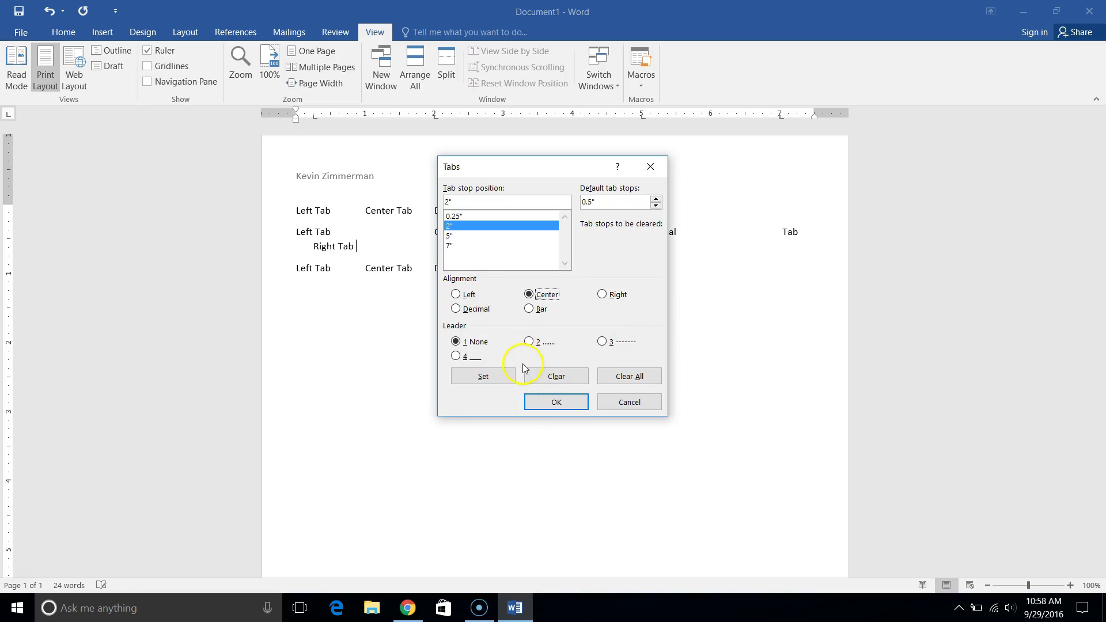
{"action": "left_click", "coordinate": [484, 377]}
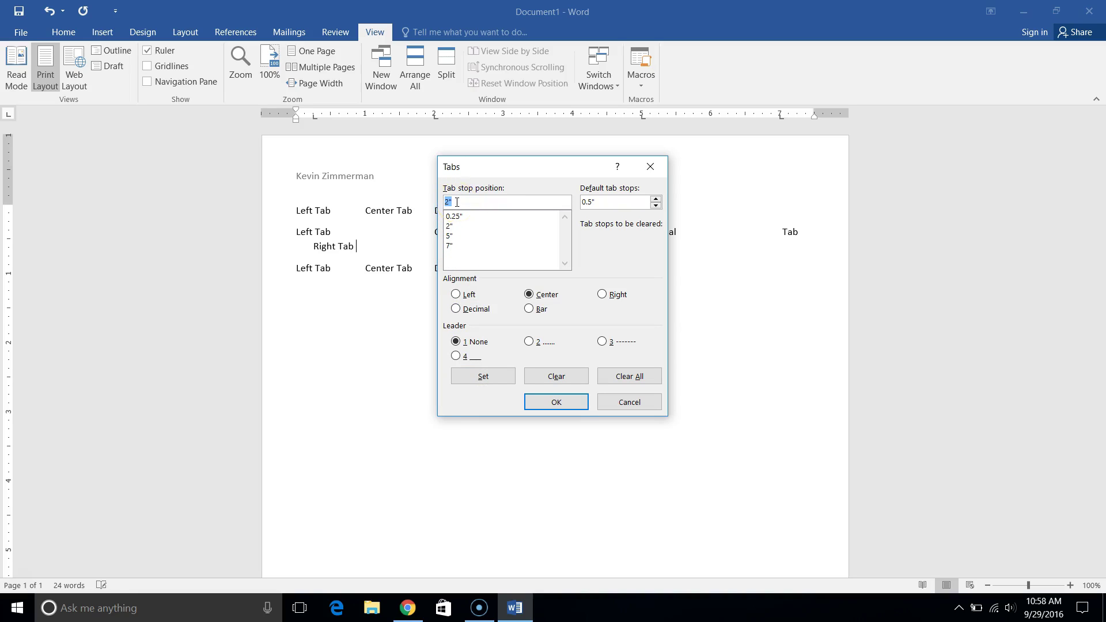
Step: Make the 5-inch stop decimal and the 7-inch stop right-aligned, then confirm
{"action": "left_click", "coordinate": [455, 237]}
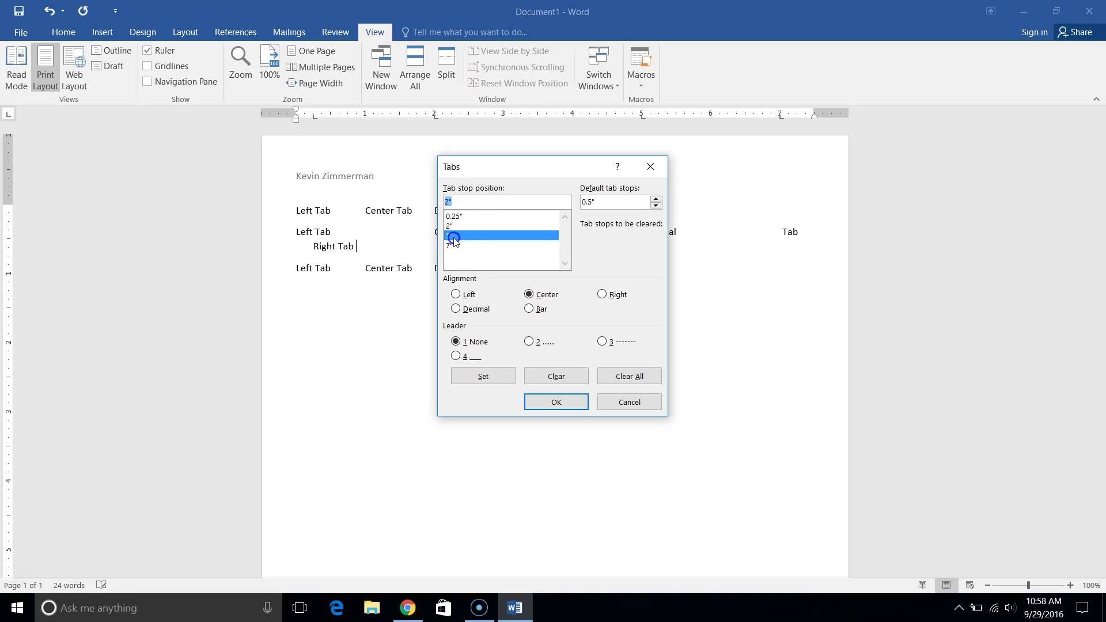
{"action": "left_click", "coordinate": [456, 312]}
{"action": "left_click", "coordinate": [483, 378]}
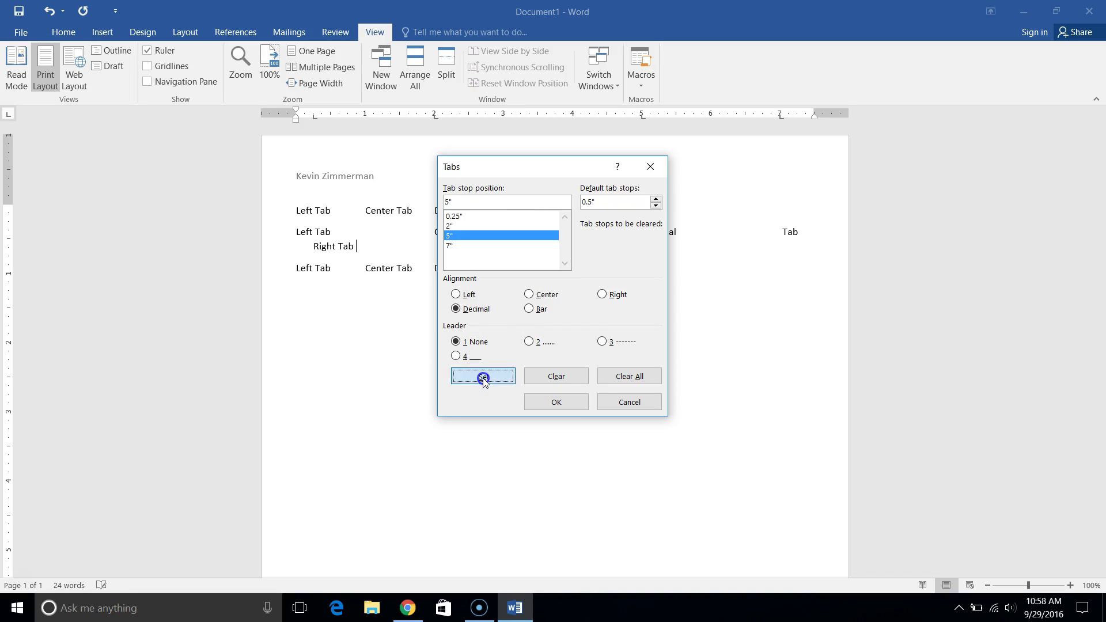
{"action": "left_click", "coordinate": [450, 247]}
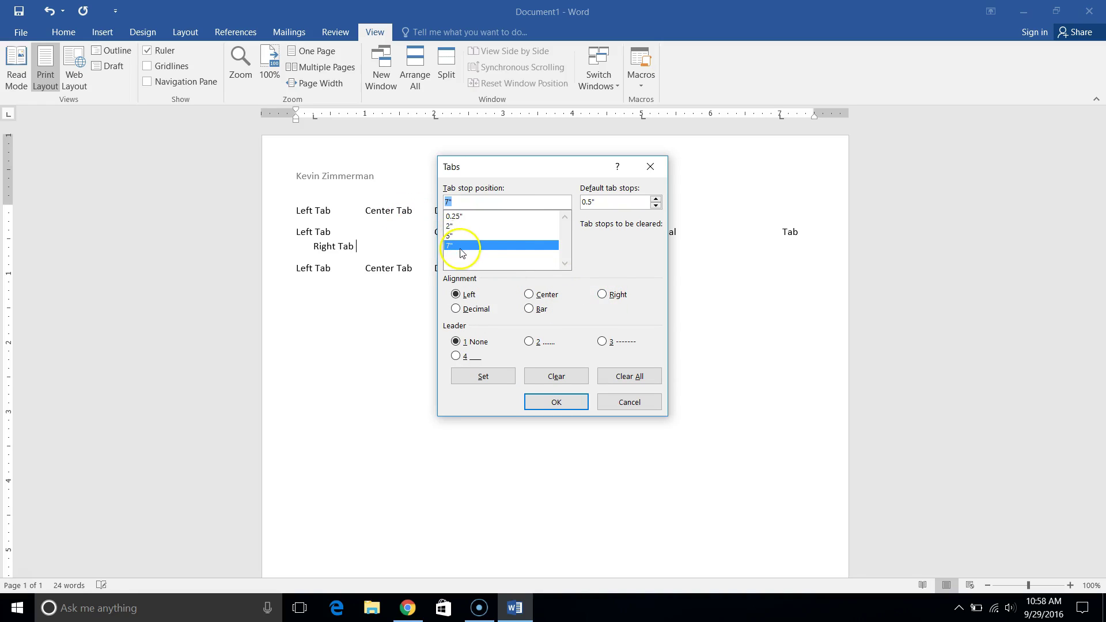
{"action": "left_click", "coordinate": [603, 295]}
{"action": "left_click", "coordinate": [496, 372]}
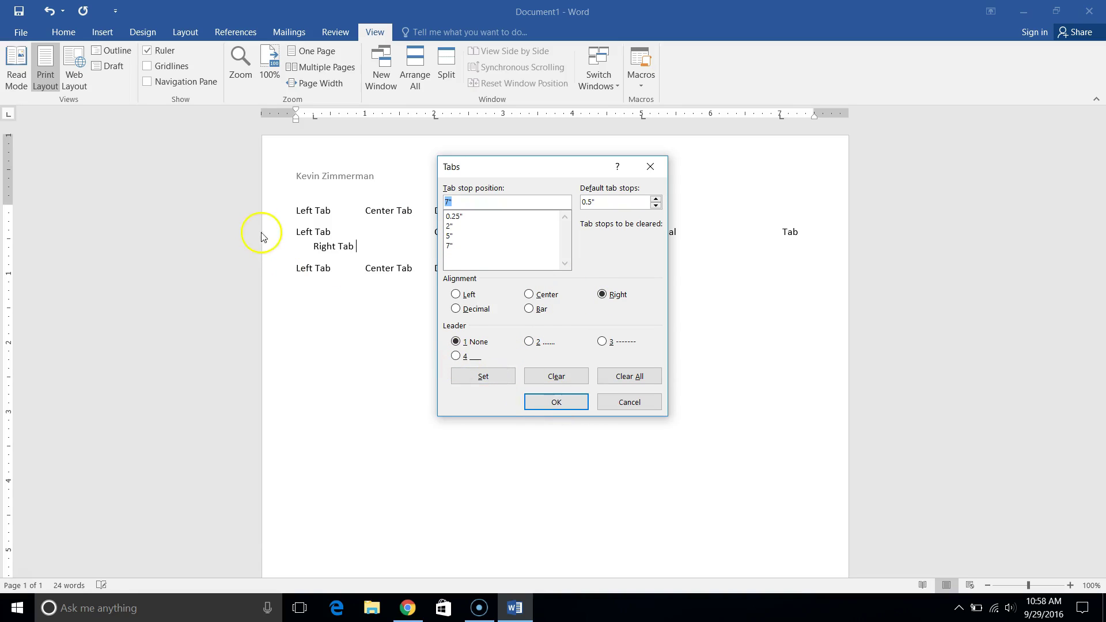
{"action": "left_click", "coordinate": [555, 403]}
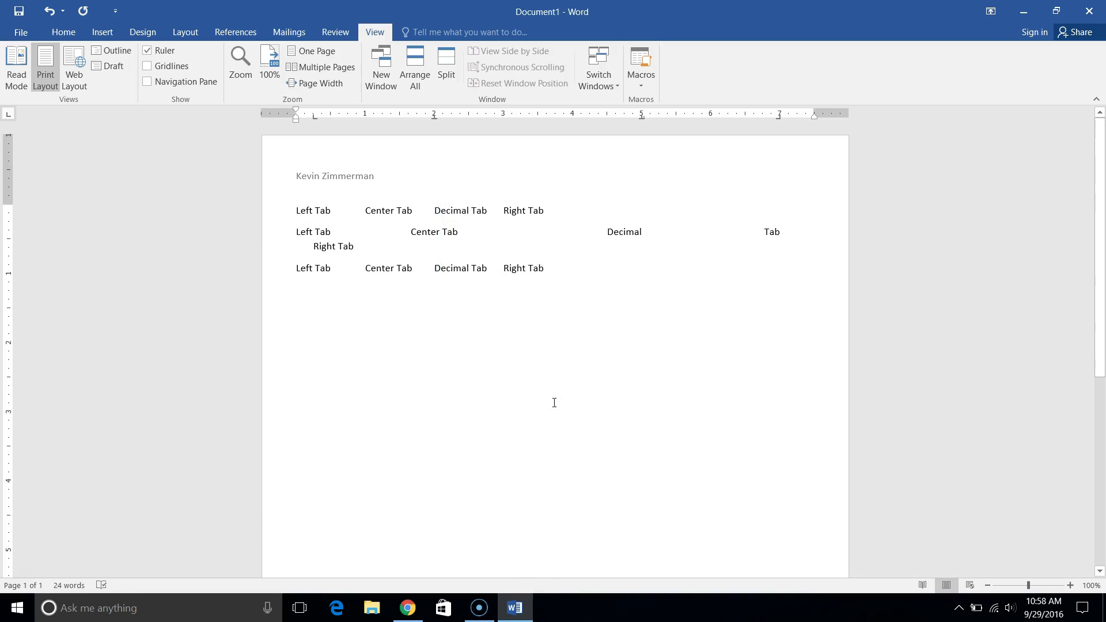
Step: Turn on Show/Hide ¶ on the Home tab to reveal tab arrows and paragraph marks
{"action": "left_click", "coordinate": [765, 232]}
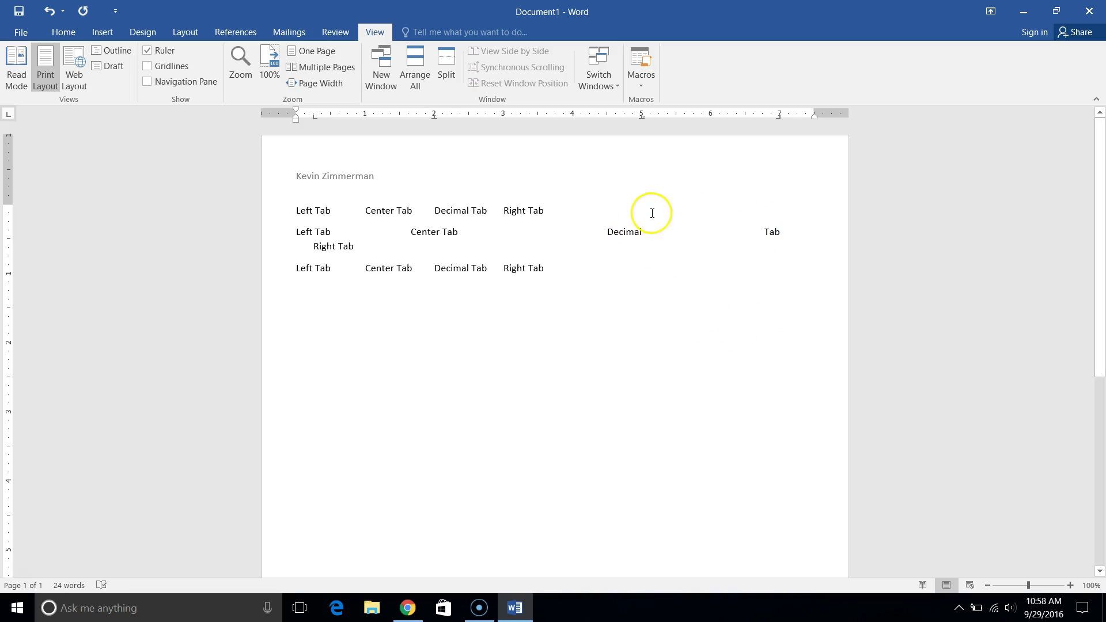
{"action": "left_click", "coordinate": [64, 33]}
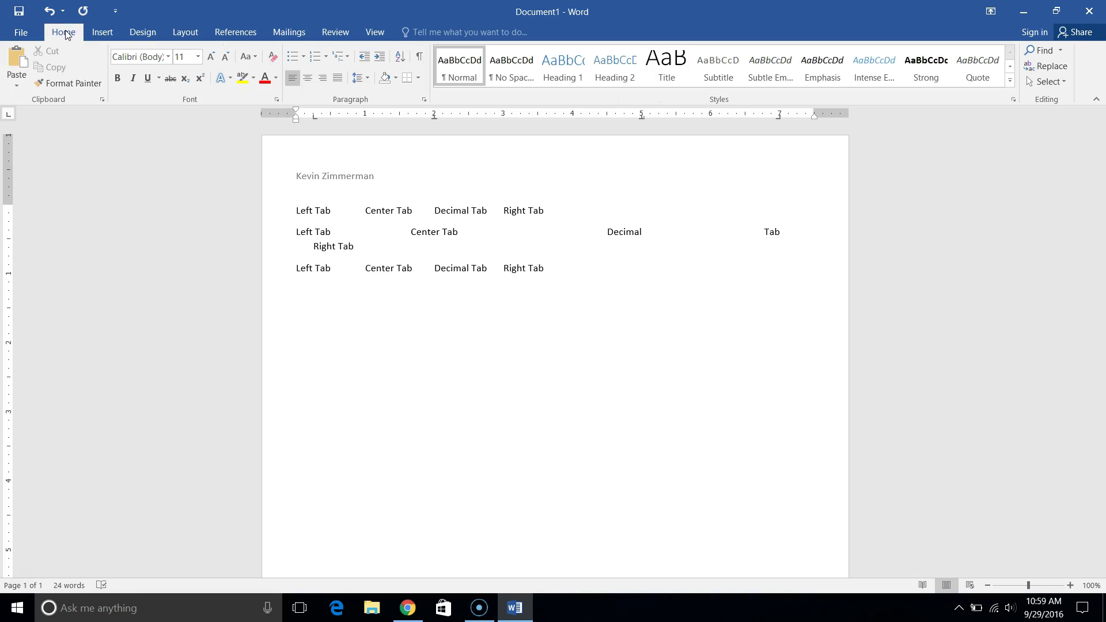
{"action": "left_click", "coordinate": [420, 60]}
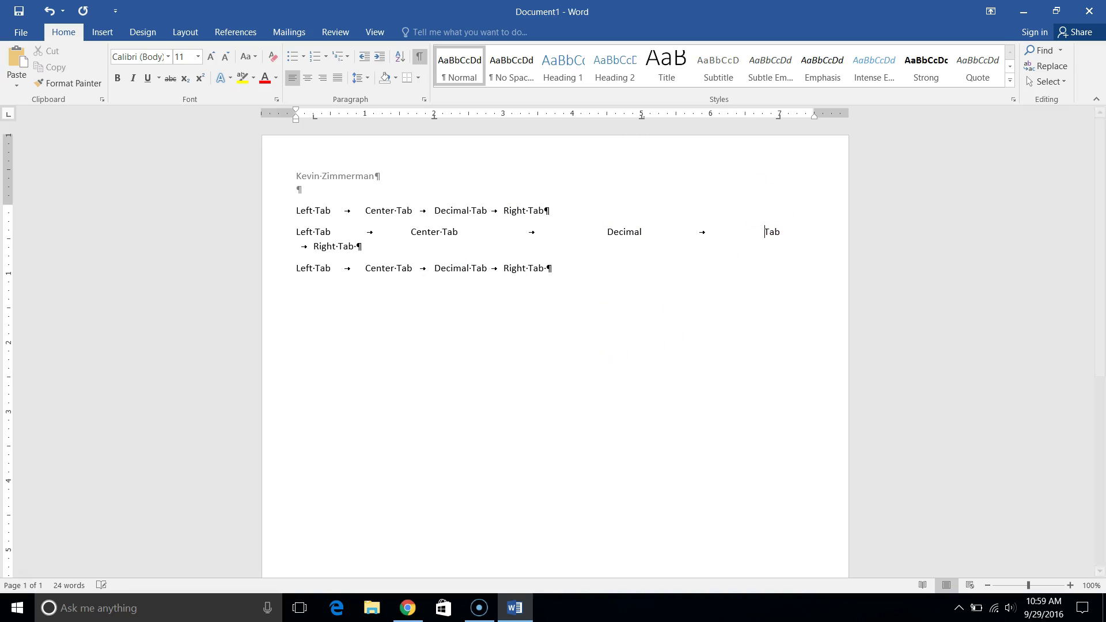
Step: Remove the stray tab in Decimal Tab, add a tab before Left Tab, and hide formatting marks
{"action": "key", "text": "BackSpace"}
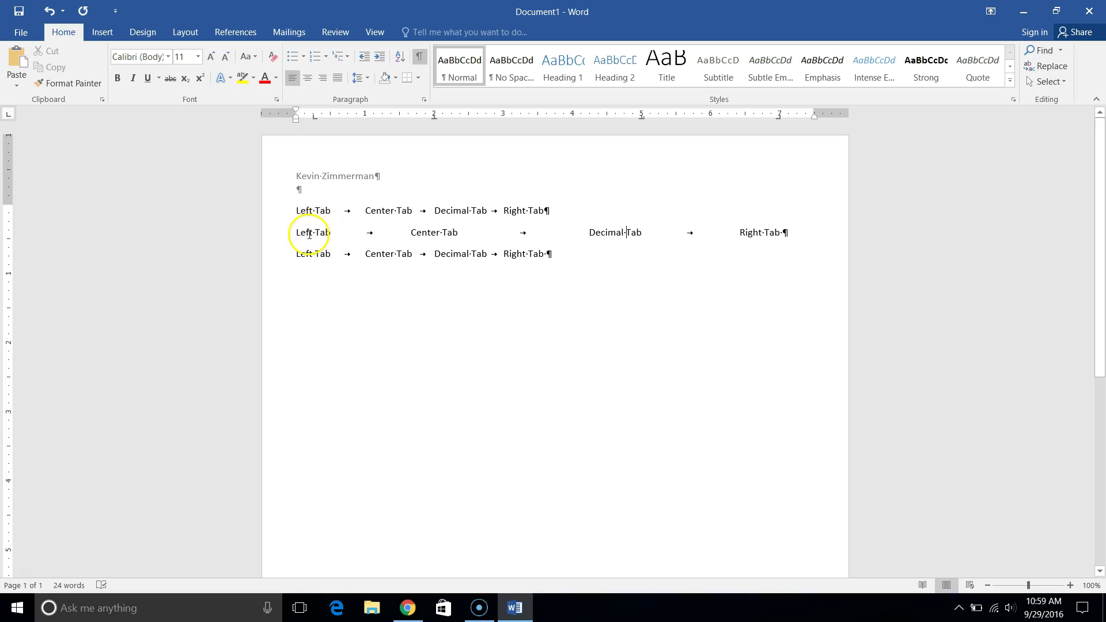
{"action": "left_click", "coordinate": [292, 232]}
{"action": "key", "text": "Tab"}
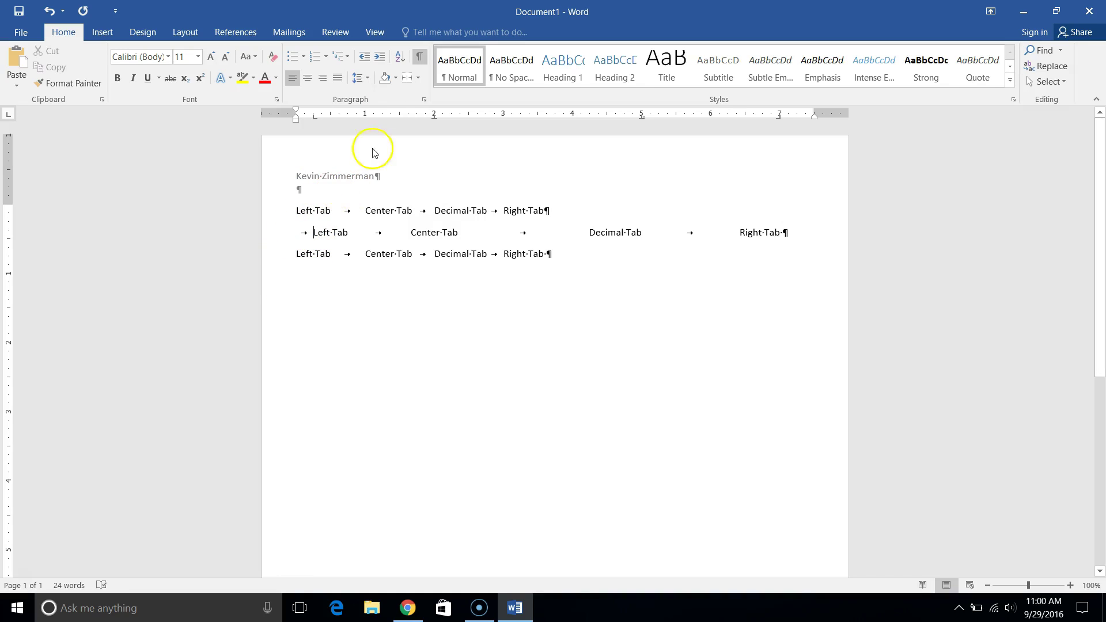
{"action": "left_click", "coordinate": [419, 58]}
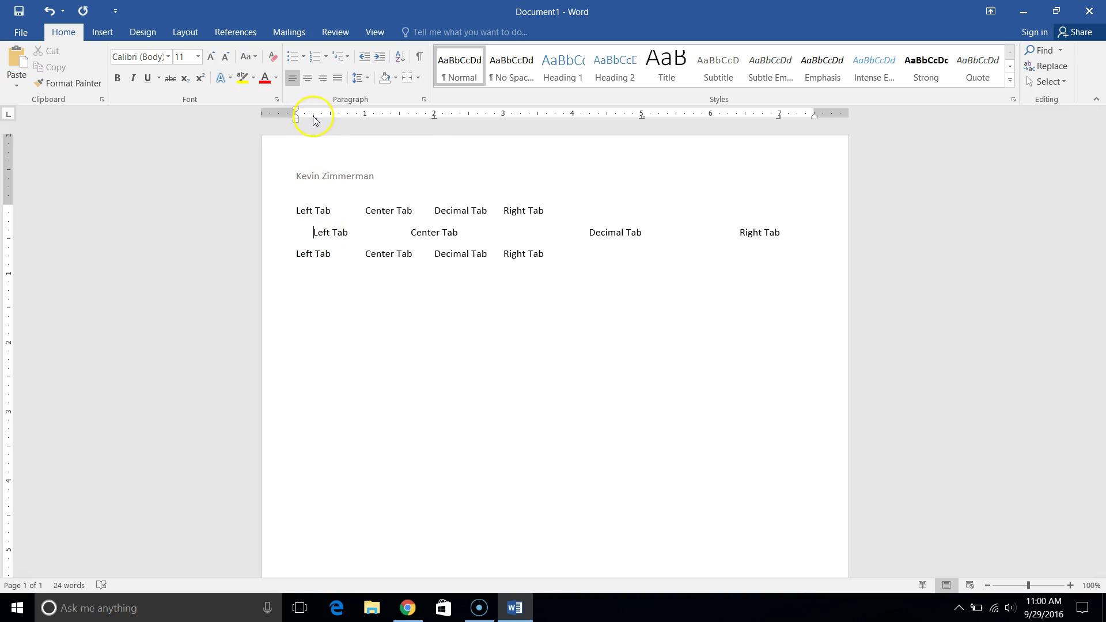
{"action": "mouse_move", "coordinate": [316, 116]}
{"action": "left_mouse_down"}
{"action": "mouse_move", "coordinate": [304, 116]}
{"action": "mouse_move", "coordinate": [313, 118]}
{"action": "left_mouse_up"}
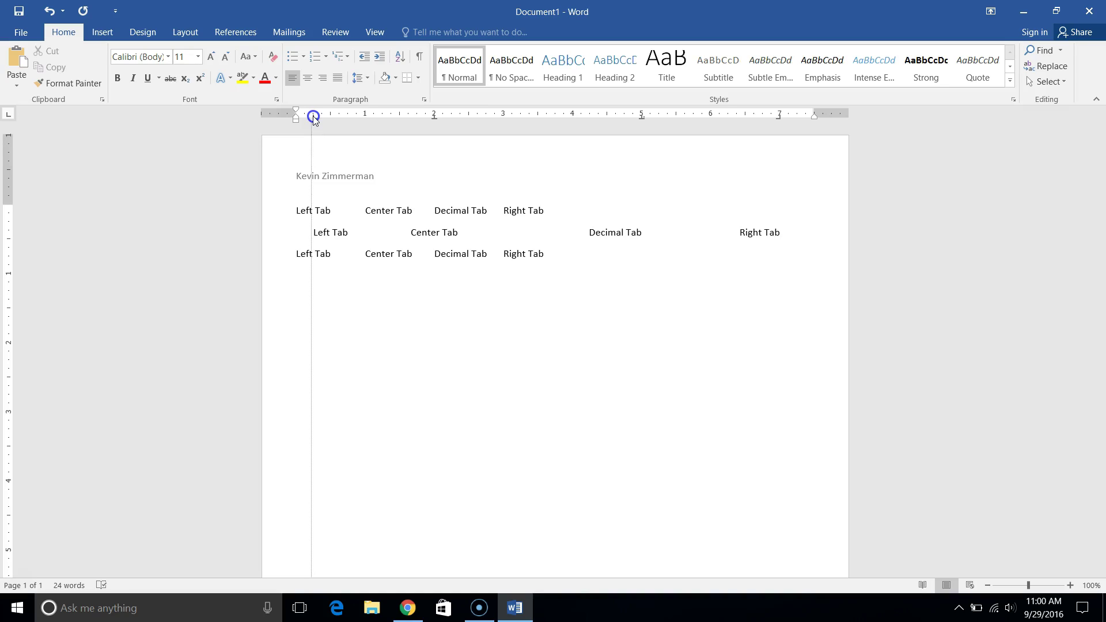
{"action": "left_click_drag", "start_coordinate": [314, 117], "coordinate": [313, 117]}
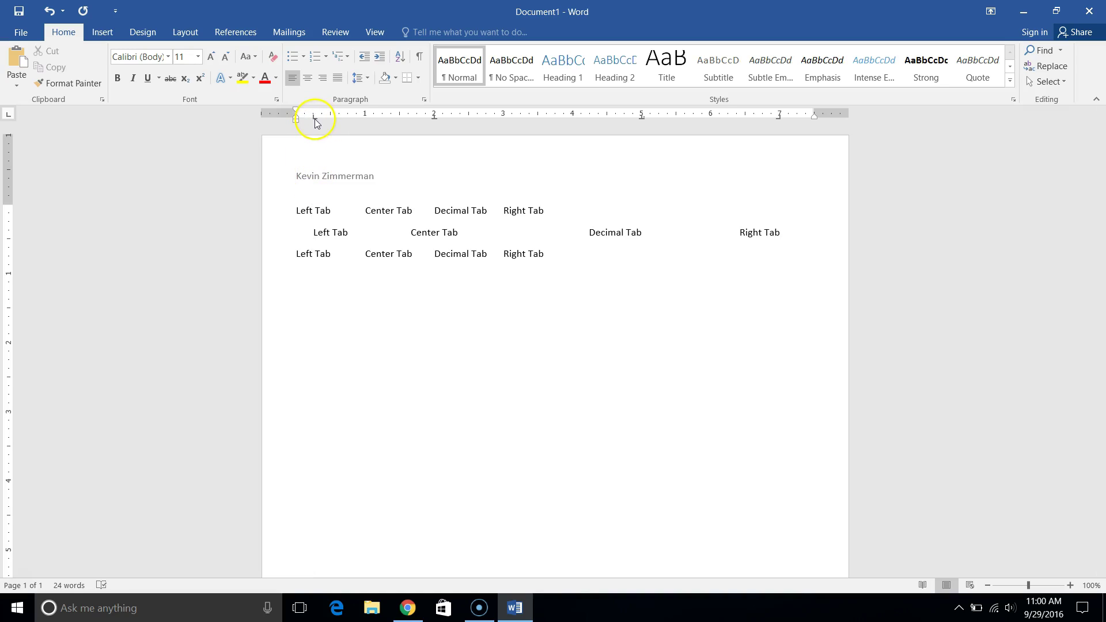
{"action": "left_click_drag", "start_coordinate": [314, 115], "coordinate": [314, 116]}
{"action": "left_click_drag", "start_coordinate": [435, 120], "coordinate": [435, 120]}
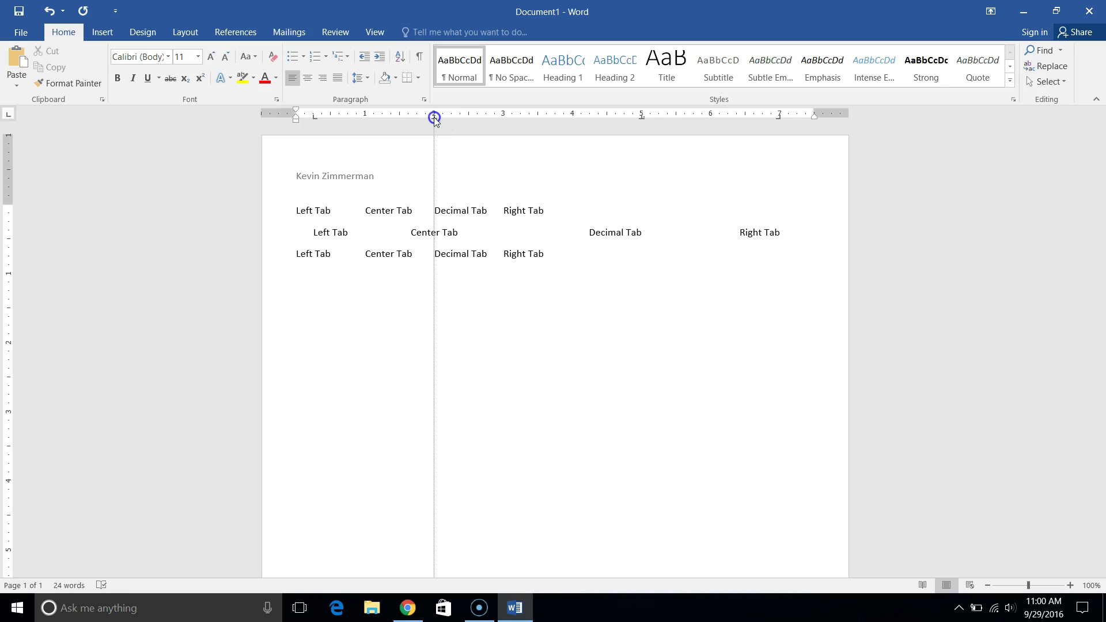
{"action": "left_click_drag", "start_coordinate": [435, 121], "coordinate": [435, 118]}
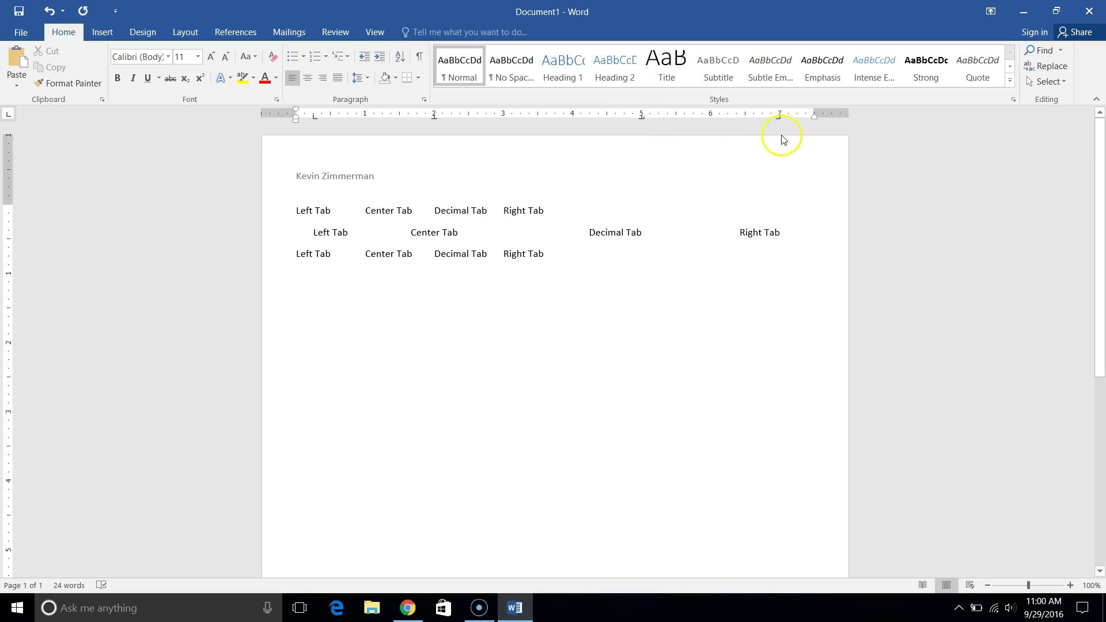
{"action": "left_click_drag", "start_coordinate": [779, 117], "coordinate": [779, 116]}
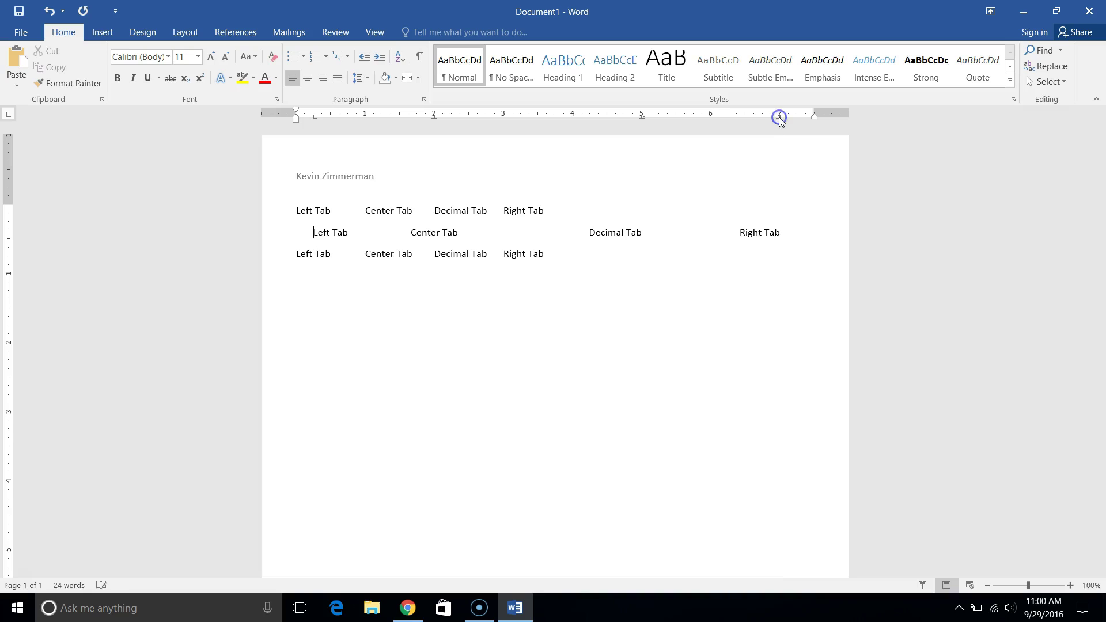
Step: Replace Decimal Tab on line two with $45.53, aligned on the 5-inch decimal stop
{"action": "double_click", "coordinate": [616, 230]}
{"action": "left_click", "coordinate": [615, 230]}
{"action": "left_click_drag", "start_coordinate": [644, 232], "coordinate": [583, 234]}
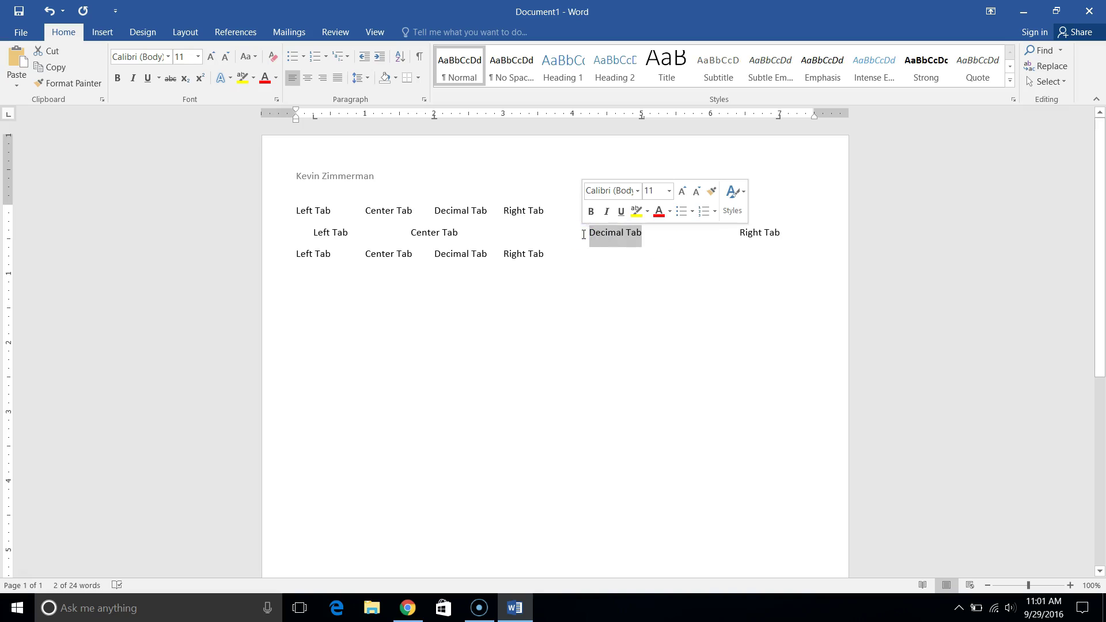
{"action": "left_click", "coordinate": [583, 233]}
{"action": "type", "text": "$"}
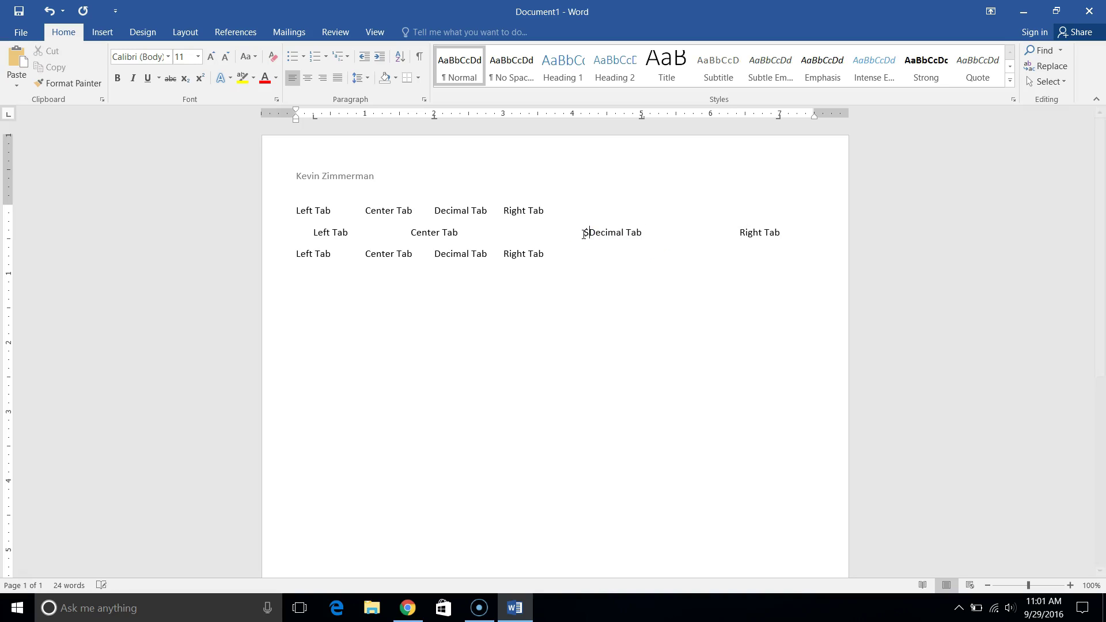
{"action": "type", "text": "45"}
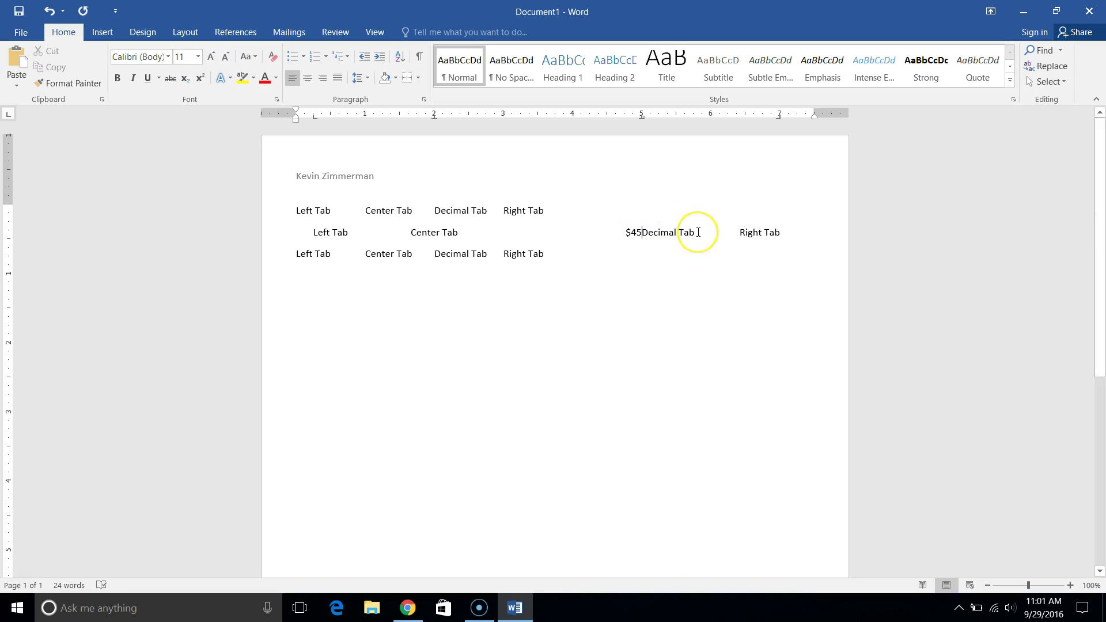
{"action": "key", "text": "ctrl+z"}
{"action": "left_click_drag", "start_coordinate": [641, 231], "coordinate": [606, 241]}
{"action": "type", "text": "$"}
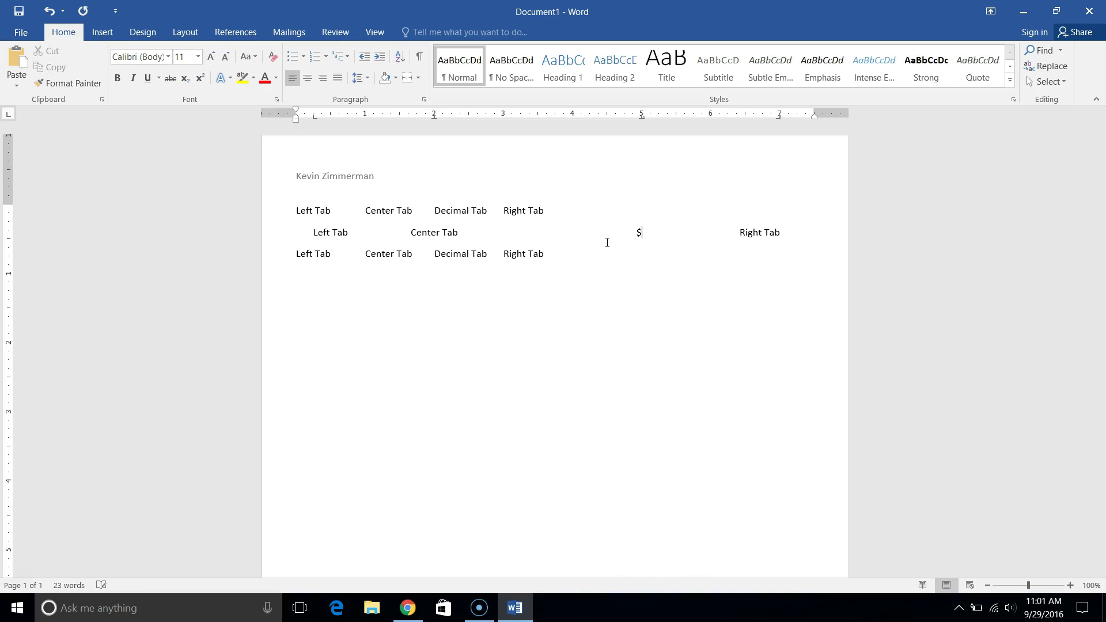
{"action": "type", "text": "45.53"}
{"action": "left_click_drag", "start_coordinate": [641, 116], "coordinate": [642, 117]}
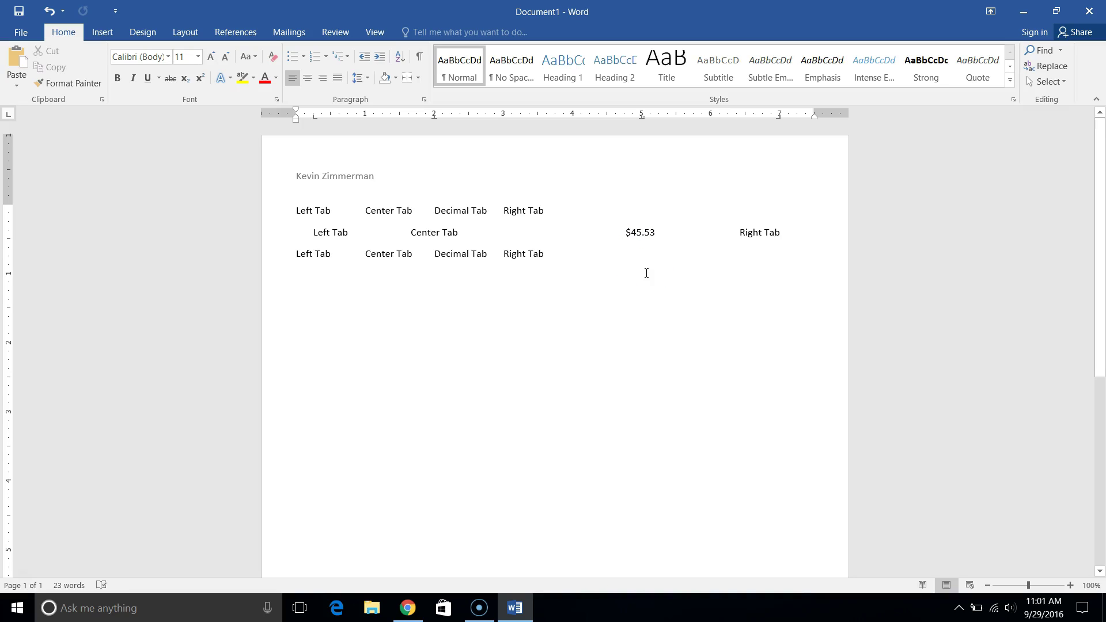
{"action": "left_click", "coordinate": [314, 117]}
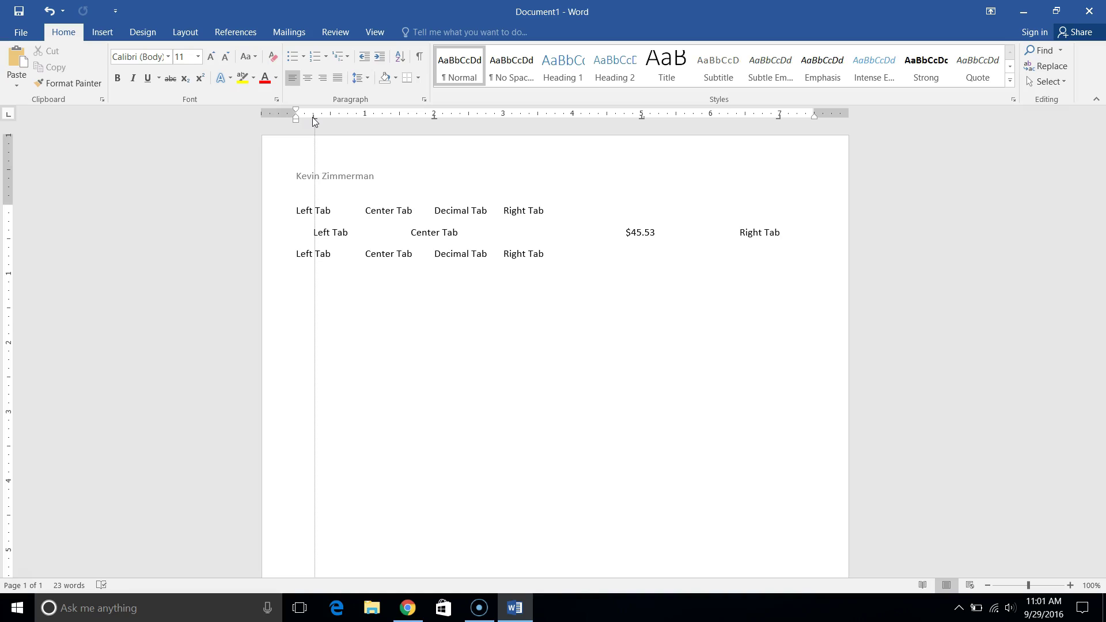
{"action": "left_click_drag", "start_coordinate": [314, 119], "coordinate": [315, 120]}
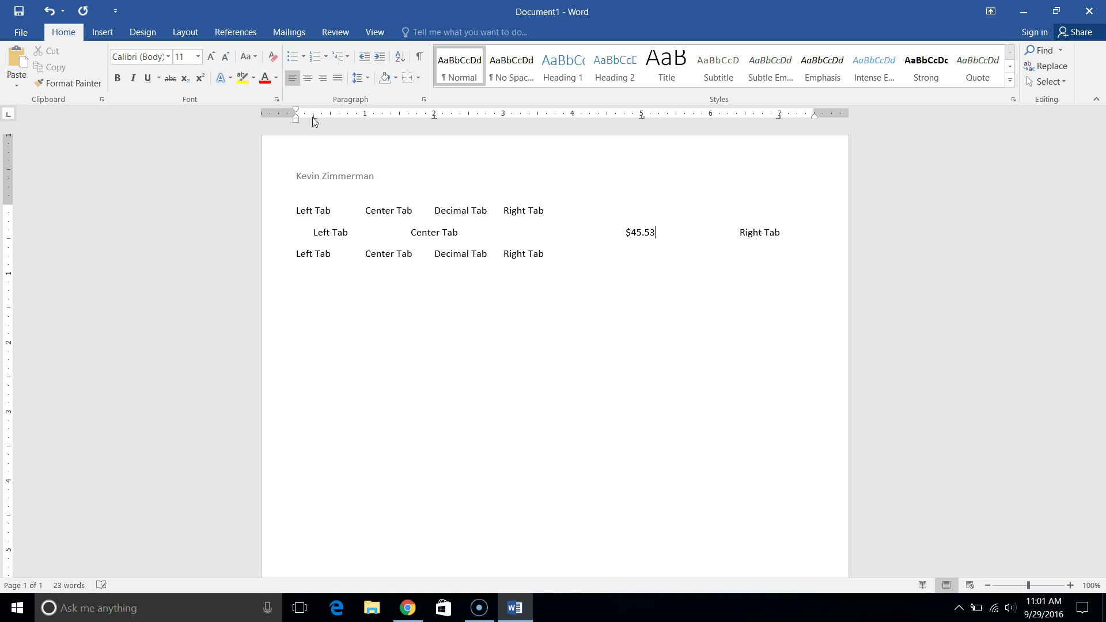
{"action": "left_click_drag", "start_coordinate": [435, 120], "coordinate": [434, 119]}
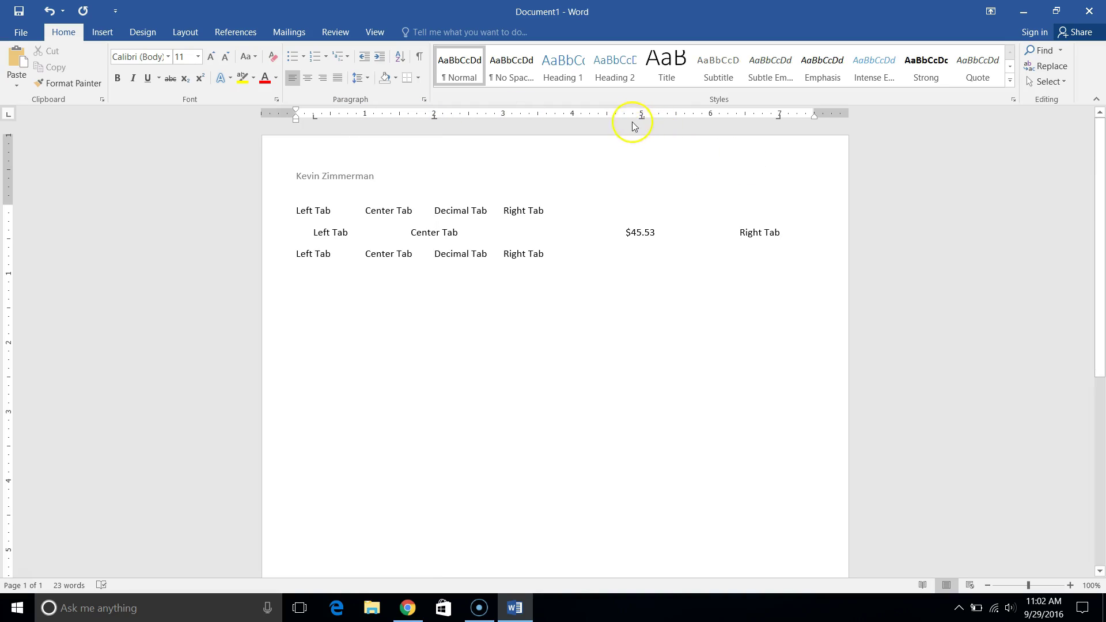
{"action": "left_click_drag", "start_coordinate": [643, 119], "coordinate": [641, 117]}
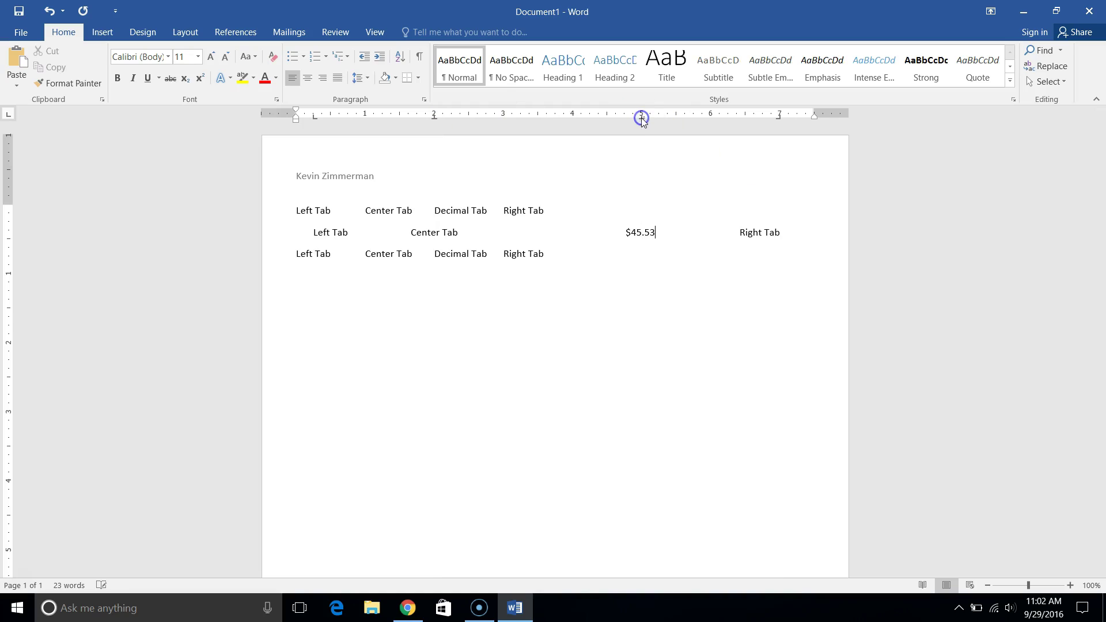
{"action": "left_click_drag", "start_coordinate": [779, 118], "coordinate": [756, 178]}
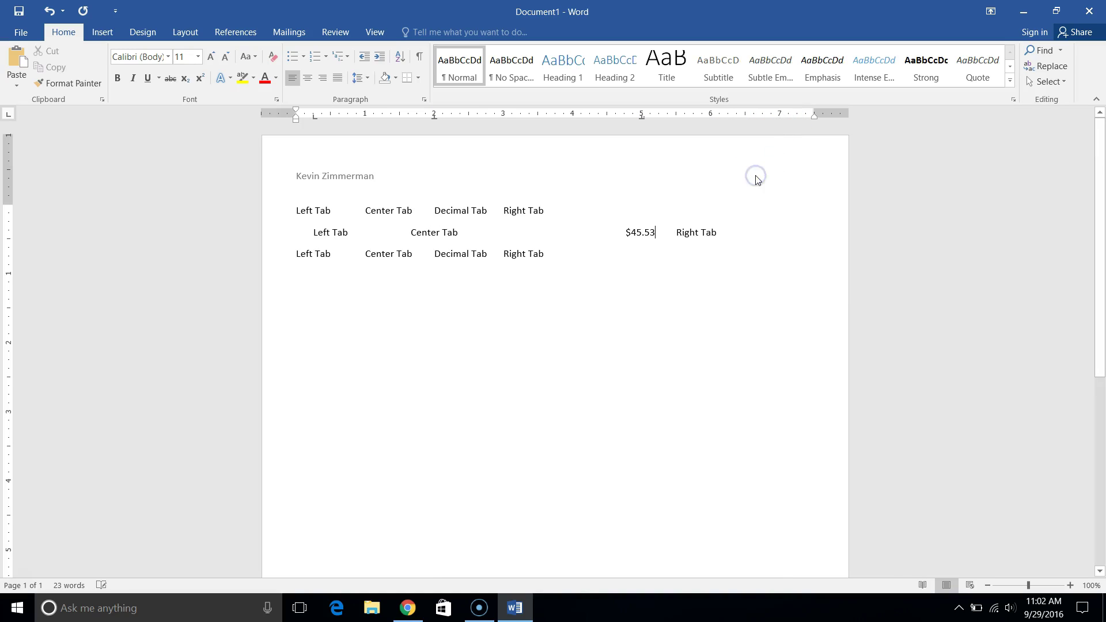
{"action": "key", "text": "ctrl+z"}
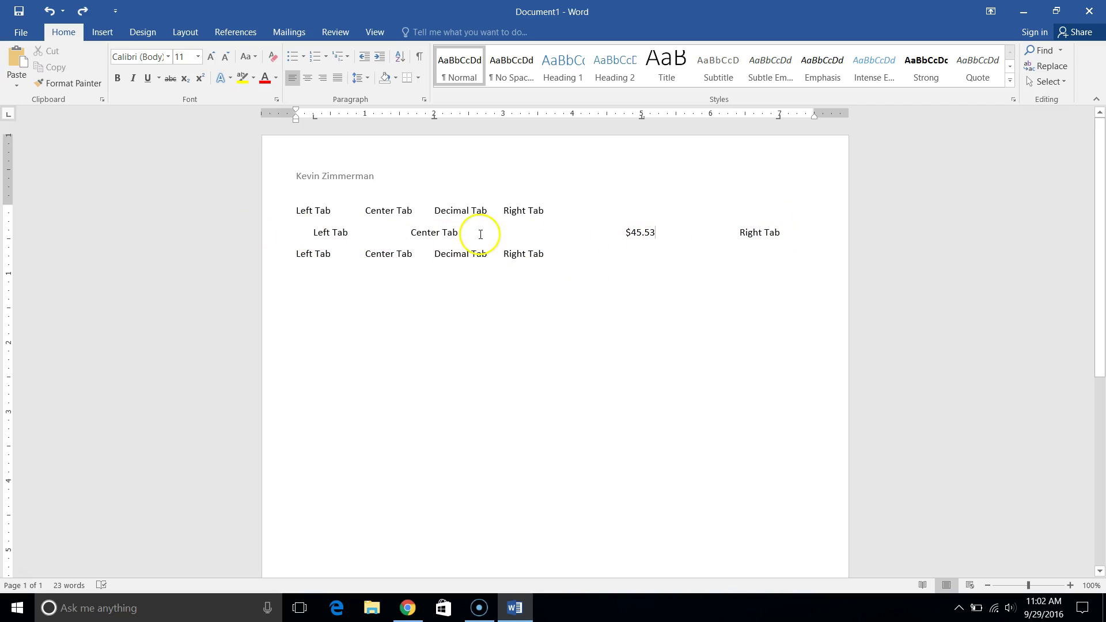
{"action": "left_click_drag", "start_coordinate": [293, 211], "coordinate": [583, 267]}
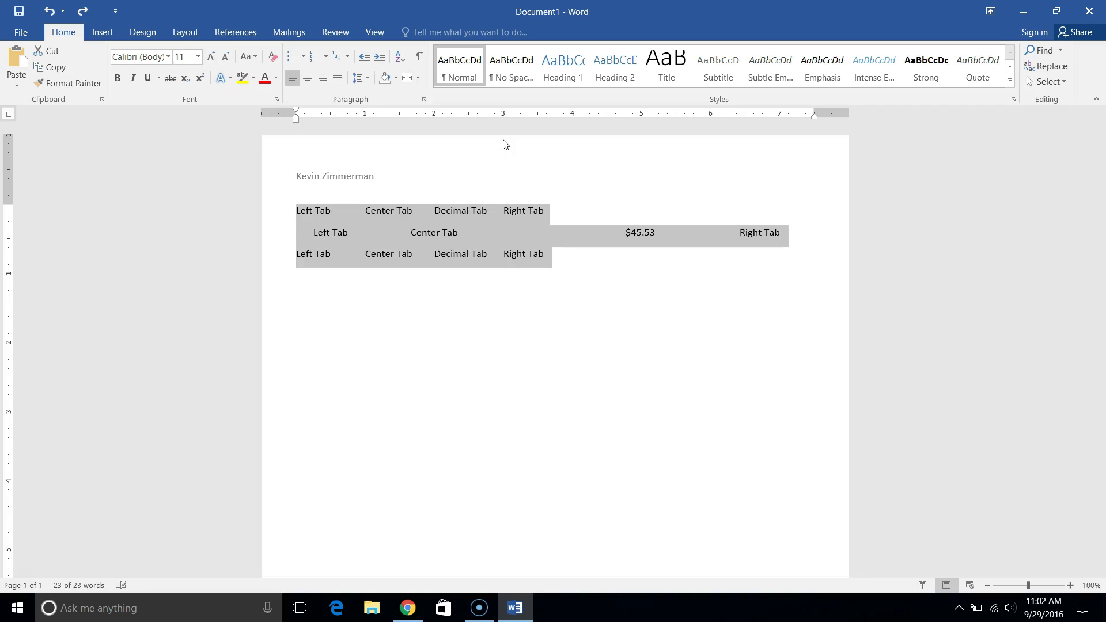
Step: Copy line two's tab stops onto lines one and three with Format Painter
{"action": "left_click_drag", "start_coordinate": [313, 232], "coordinate": [790, 237]}
{"action": "left_click", "coordinate": [66, 84]}
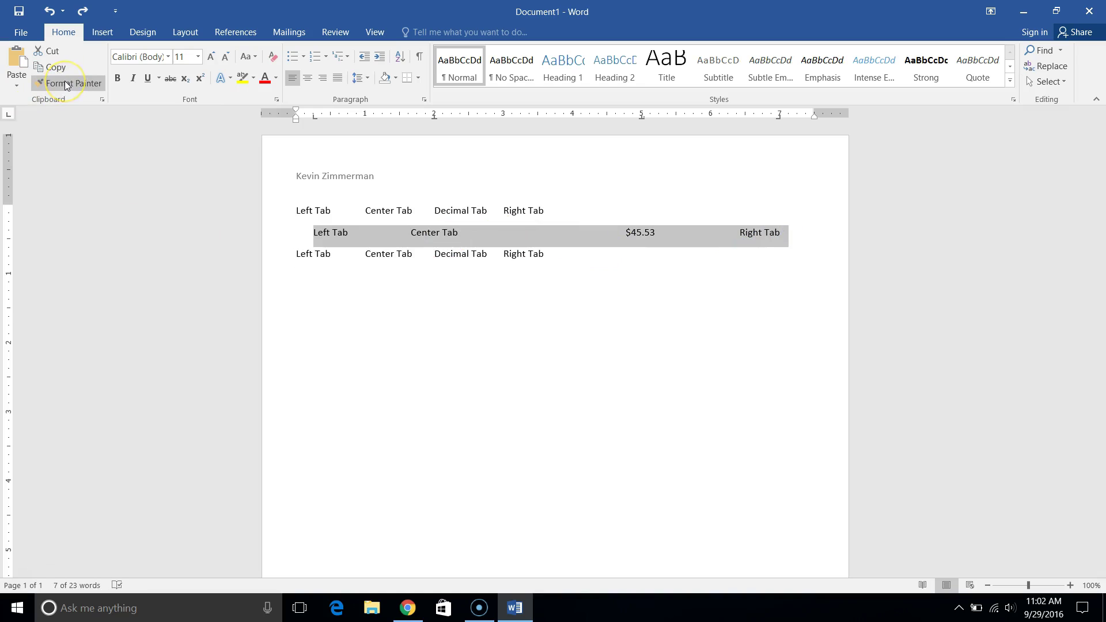
{"action": "left_click", "coordinate": [66, 84]}
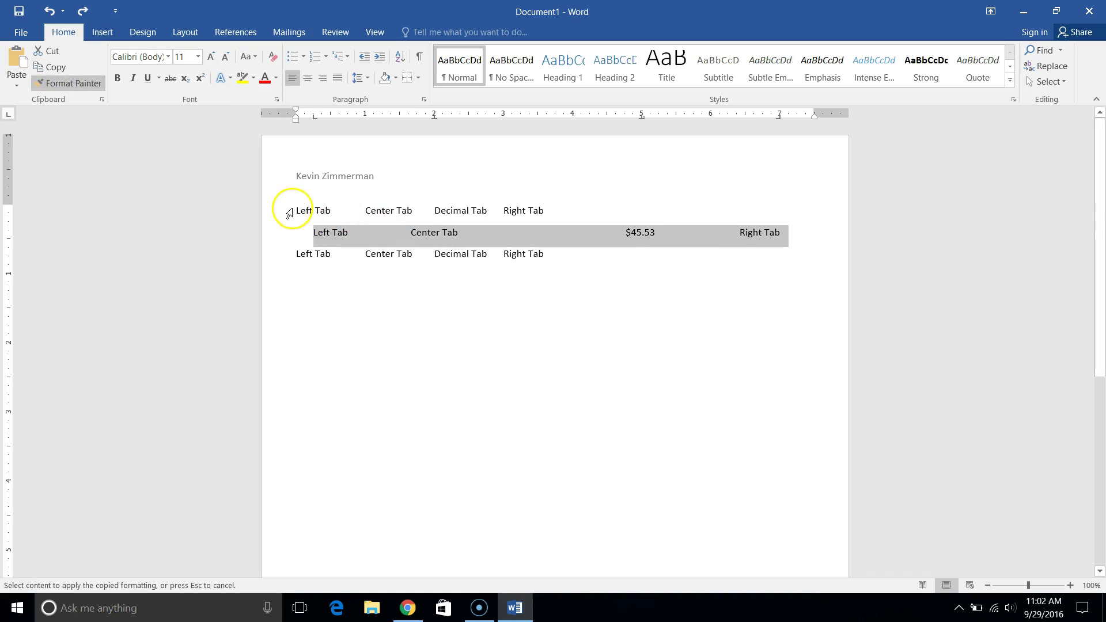
{"action": "mouse_move", "coordinate": [296, 211]}
{"action": "left_mouse_down"}
{"action": "mouse_move", "coordinate": [508, 215]}
{"action": "mouse_move", "coordinate": [622, 228]}
{"action": "mouse_move", "coordinate": [740, 260]}
{"action": "left_mouse_up"}
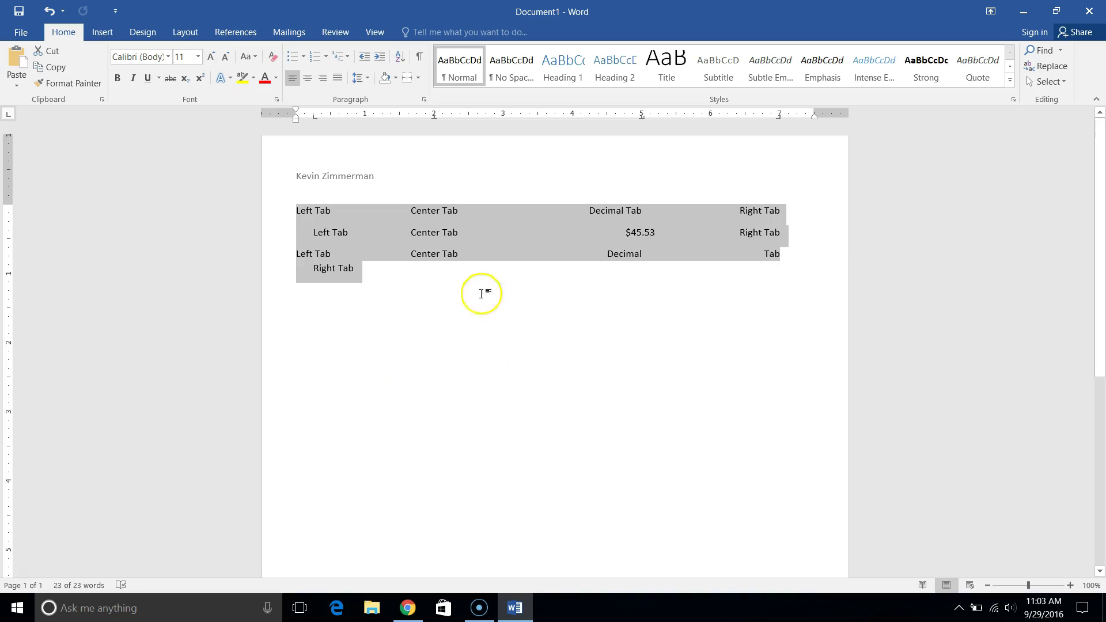
{"action": "left_click", "coordinate": [691, 262]}
Step: Remove line three's extra tab, indent Left Tab on lines one and three, and select all three lines
{"action": "left_click", "coordinate": [764, 255]}
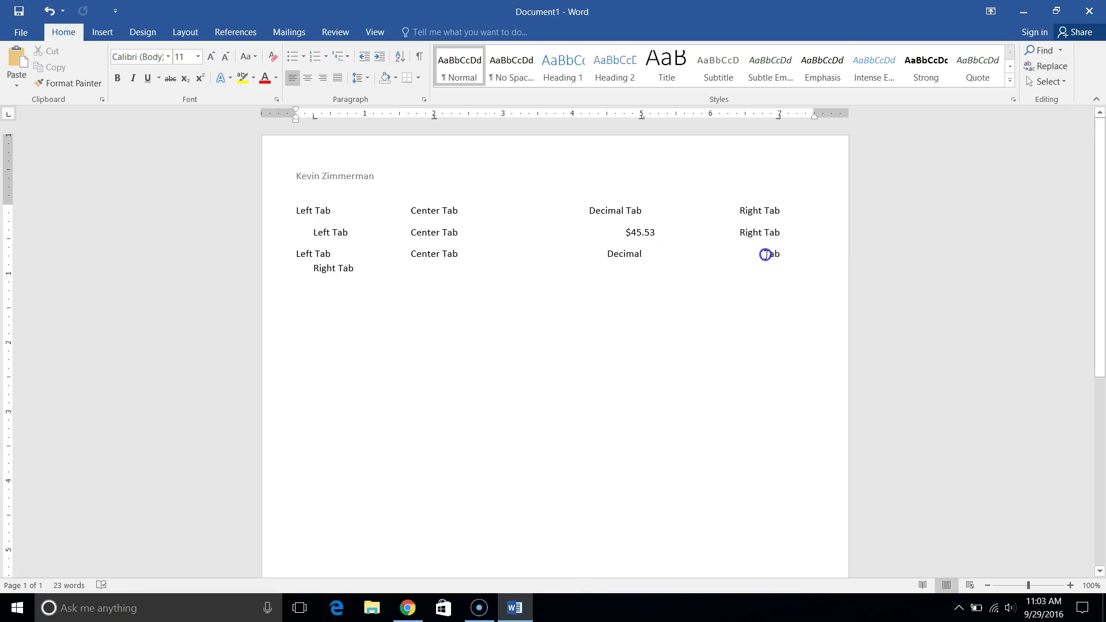
{"action": "key", "text": "BackSpace"}
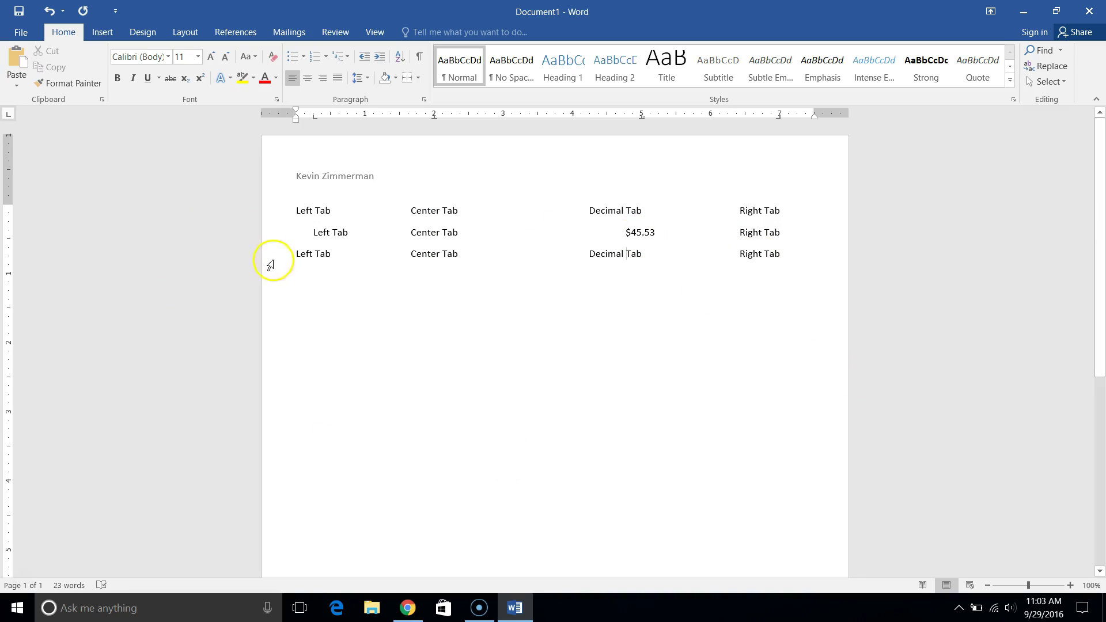
{"action": "left_click", "coordinate": [296, 211]}
{"action": "left_click", "coordinate": [300, 288]}
{"action": "key", "text": "Tab"}
{"action": "left_click", "coordinate": [299, 257]}
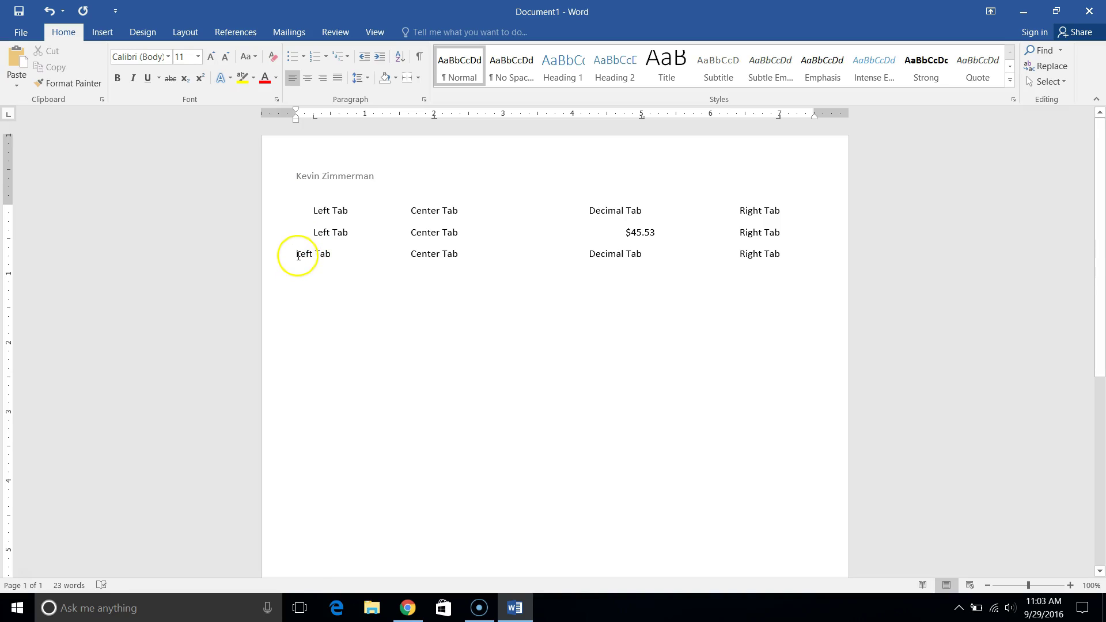
{"action": "key", "text": "Tab"}
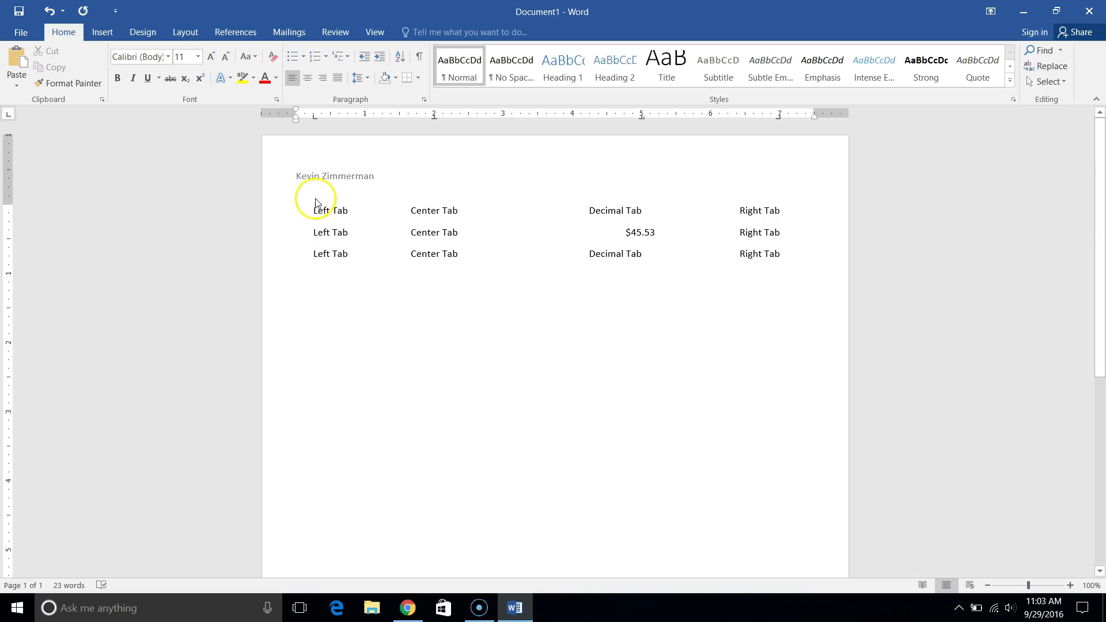
{"action": "left_click_drag", "start_coordinate": [313, 210], "coordinate": [824, 259]}
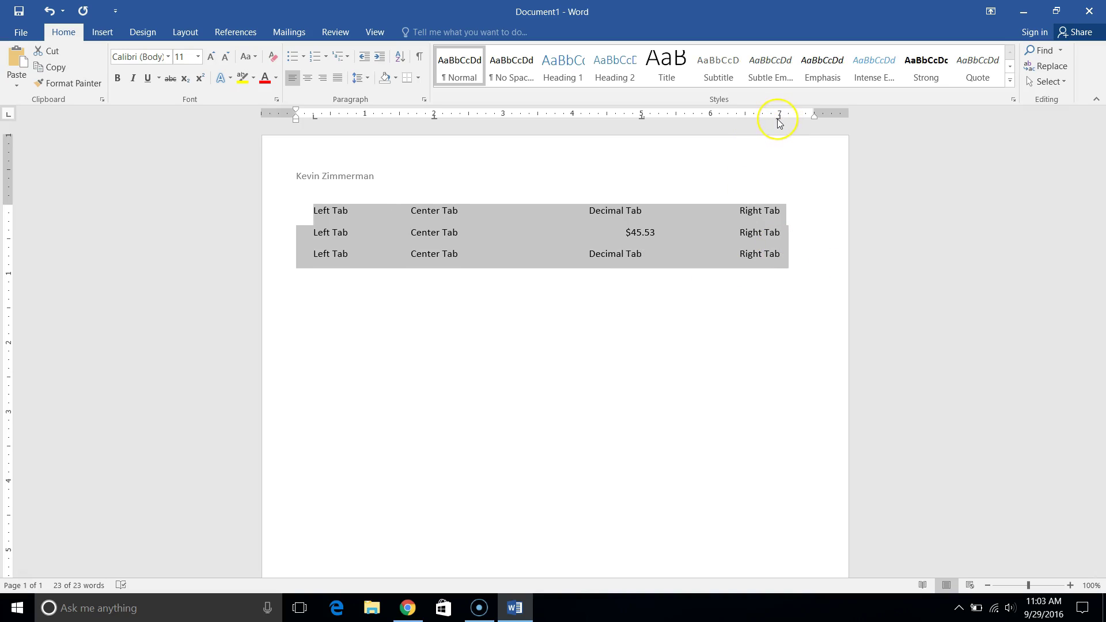
Step: In Tabs, clear the 6.94" stop and give the 7" right tab dotted leader 2
{"action": "double_click", "coordinate": [776, 118]}
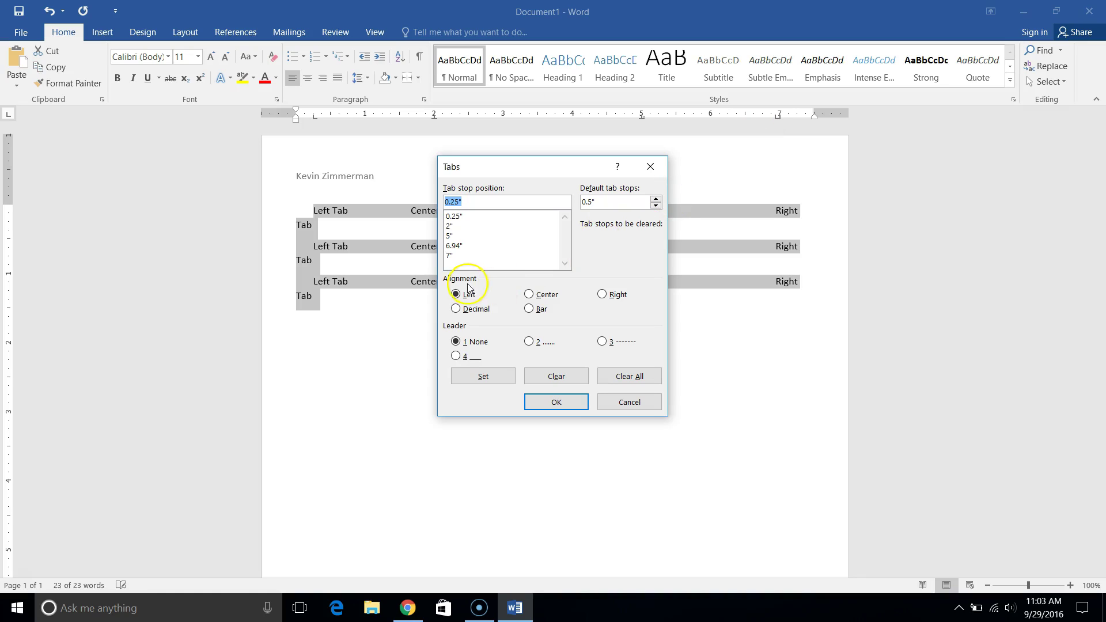
{"action": "left_click", "coordinate": [455, 248]}
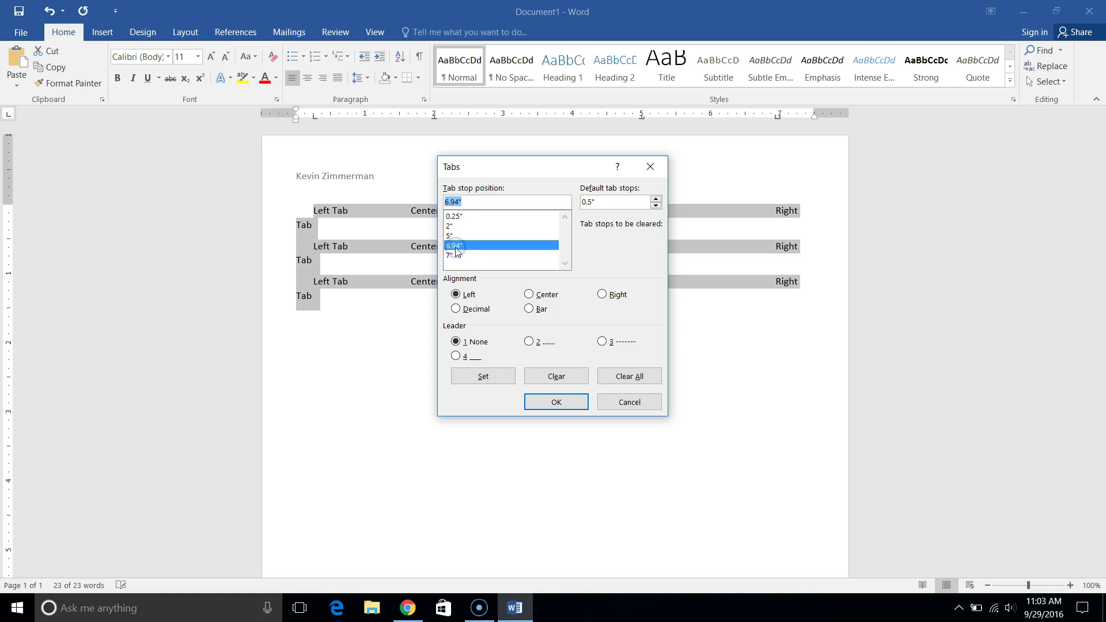
{"action": "left_click", "coordinate": [557, 379]}
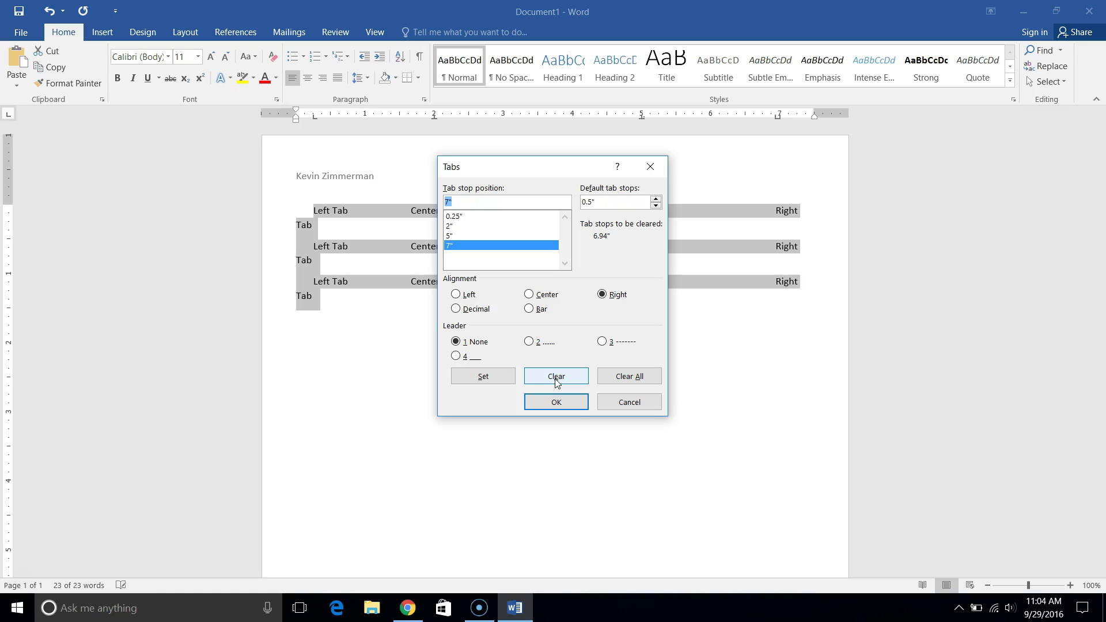
{"action": "left_click", "coordinate": [457, 236]}
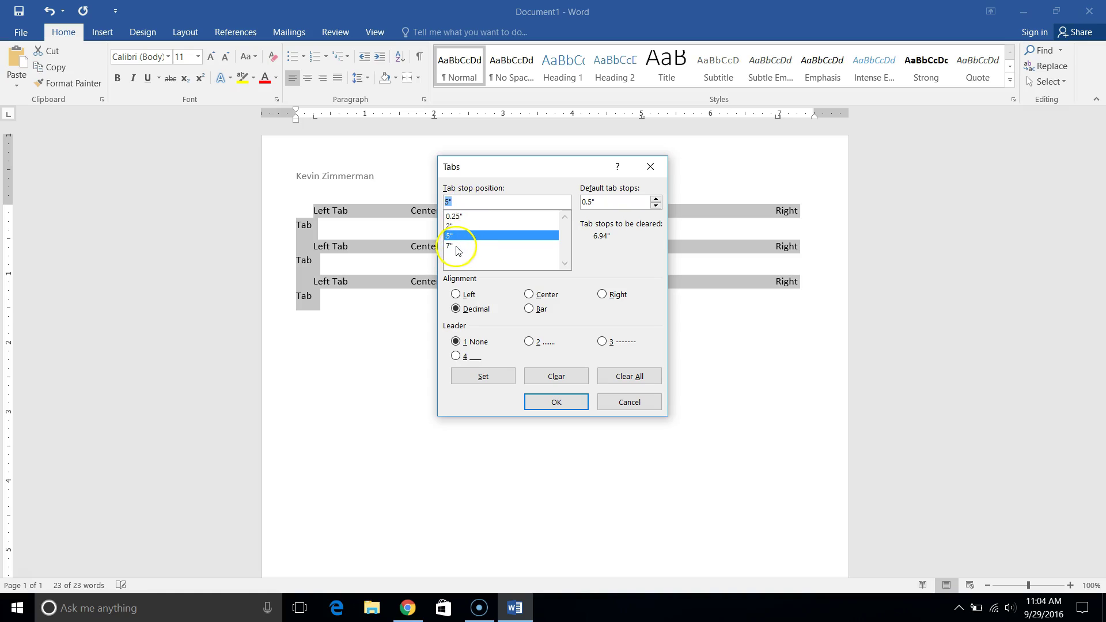
{"action": "left_click", "coordinate": [457, 246]}
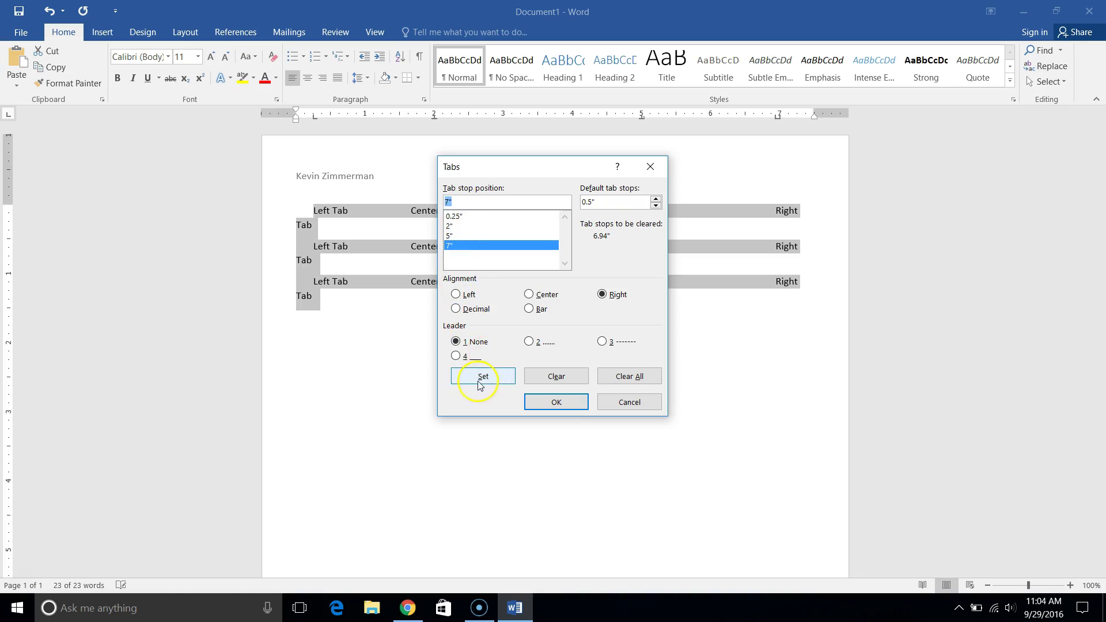
{"action": "left_click", "coordinate": [529, 342]}
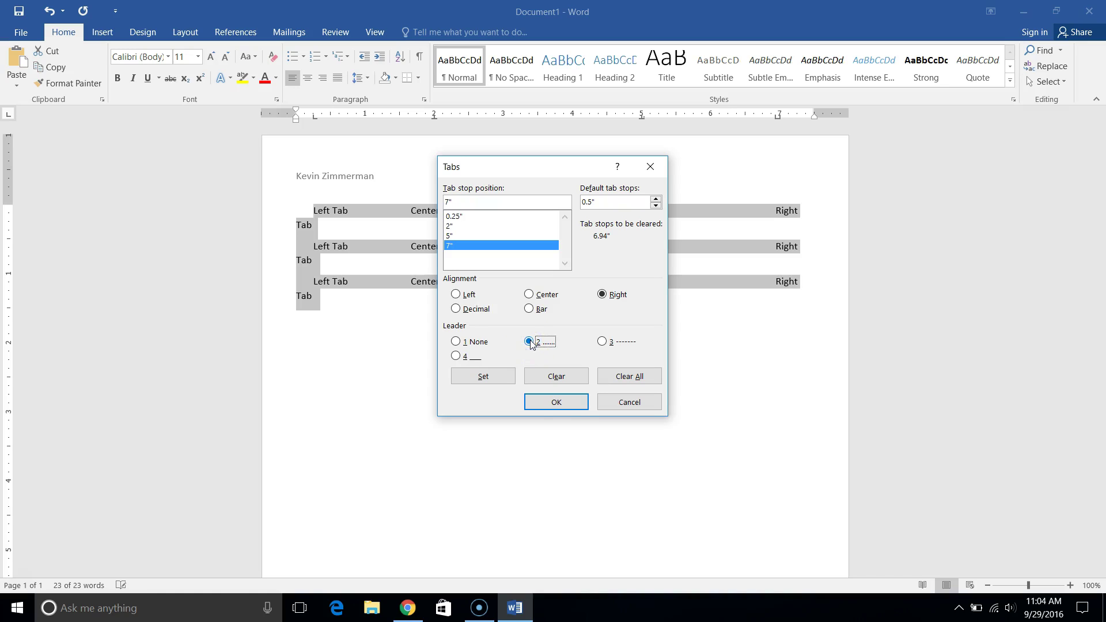
{"action": "left_click", "coordinate": [556, 402]}
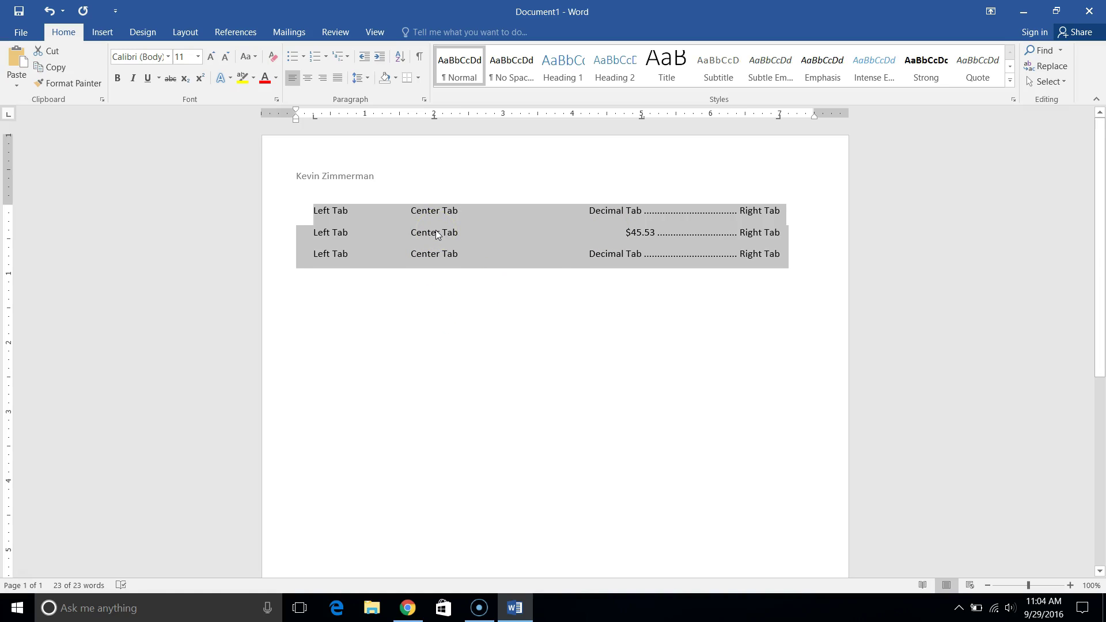
Step: Type 'New Line of Text' and 'Another Line of Text' below the tab lines, then select all five lines
{"action": "left_click", "coordinate": [803, 259]}
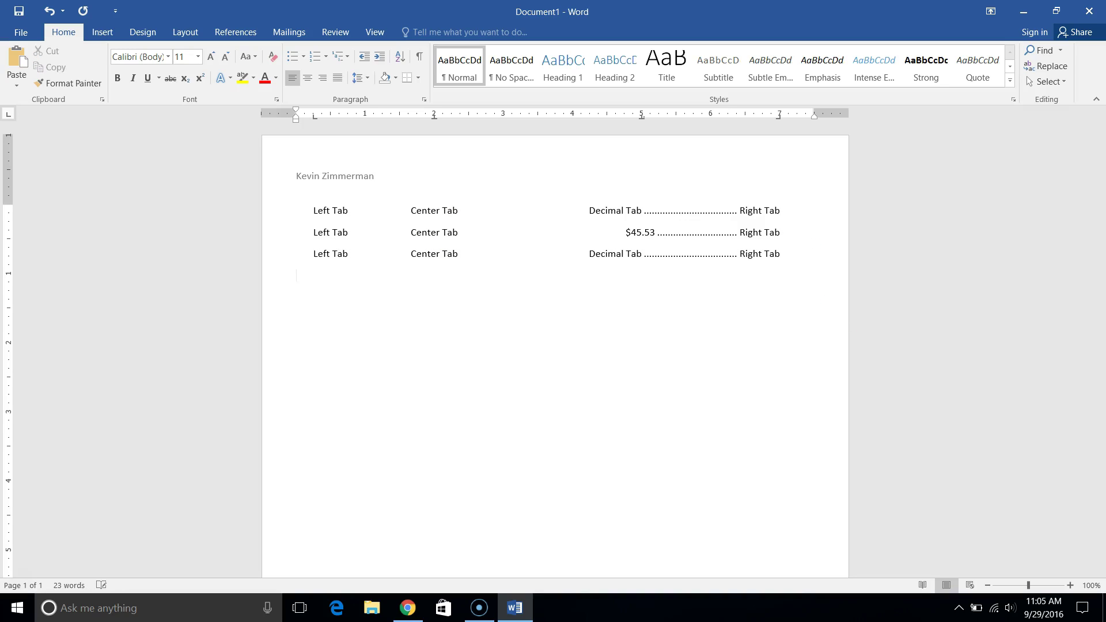
{"action": "type", "text": "f"}
{"action": "key", "text": "BackSpace"}
{"action": "type", "text": "New Line of Text Another Line of Text"}
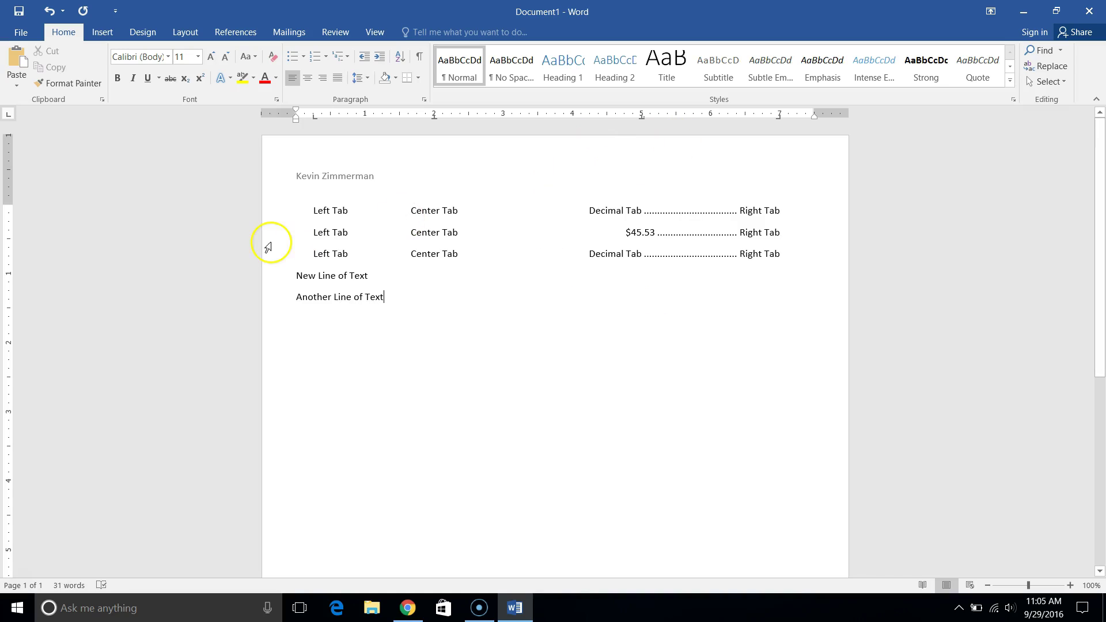
{"action": "left_click_drag", "start_coordinate": [302, 205], "coordinate": [470, 362]}
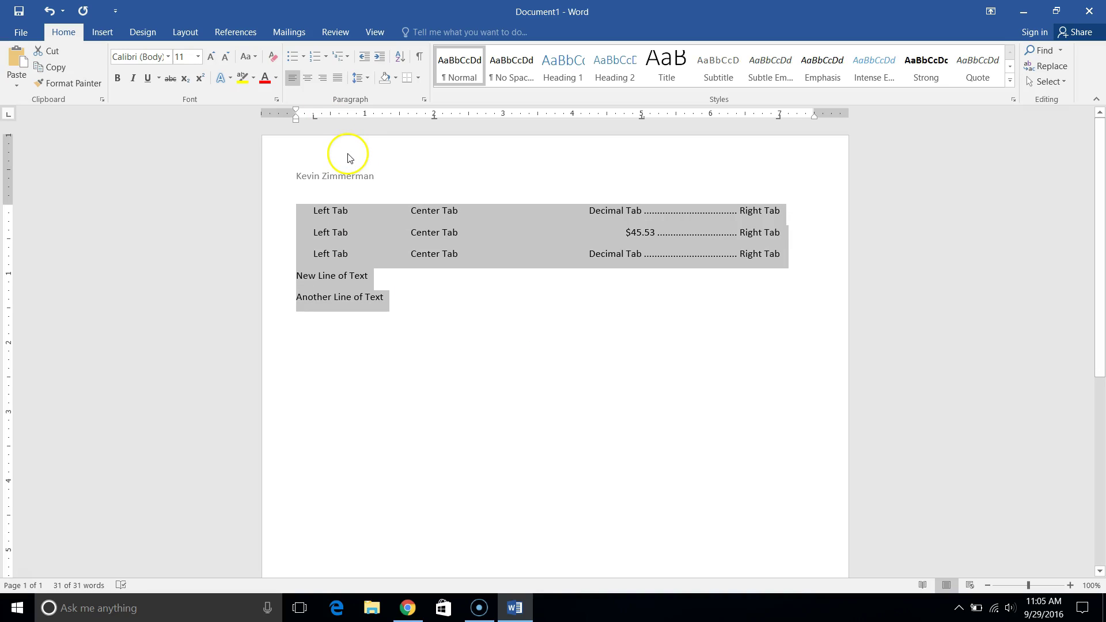
Step: Apply Remove Space After Paragraph to the five selected body lines
{"action": "left_click", "coordinate": [371, 80]}
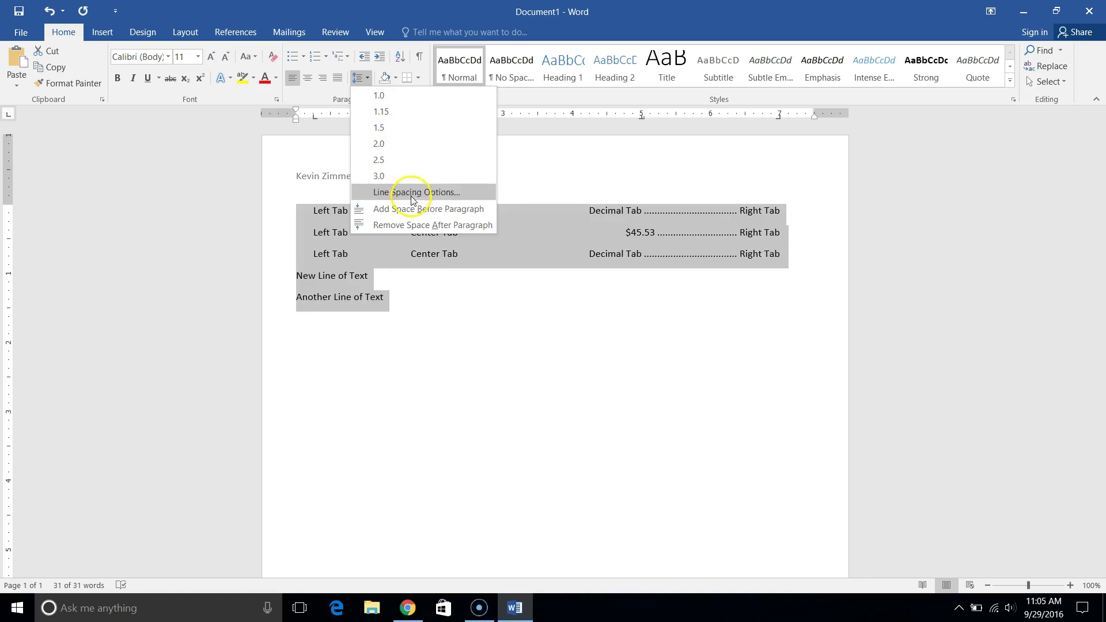
{"action": "left_click", "coordinate": [418, 226]}
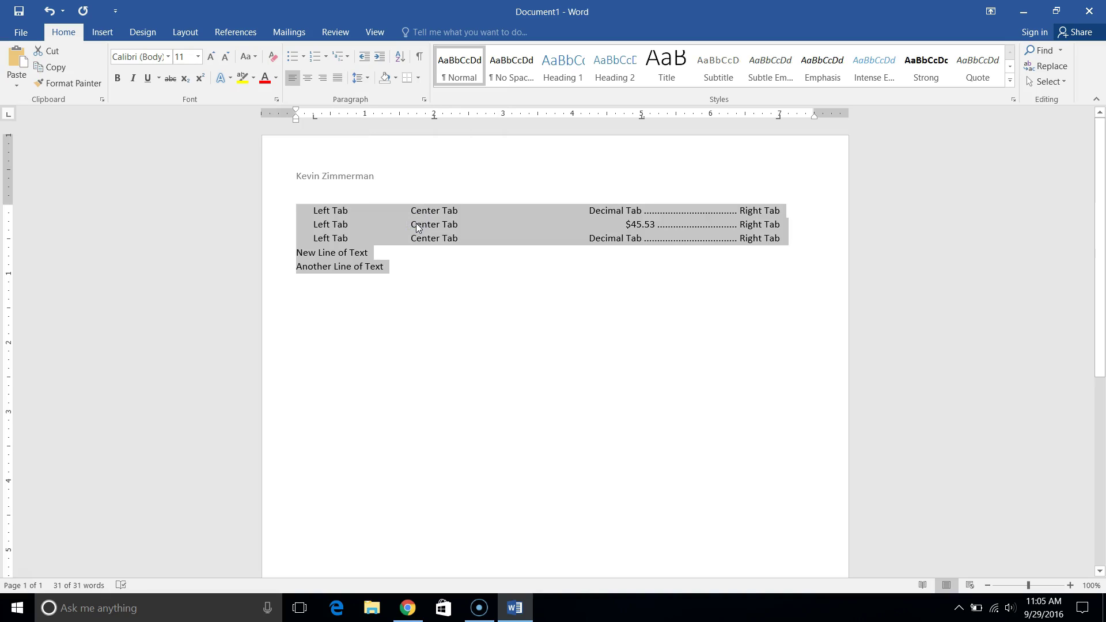
{"action": "left_click", "coordinate": [418, 227]}
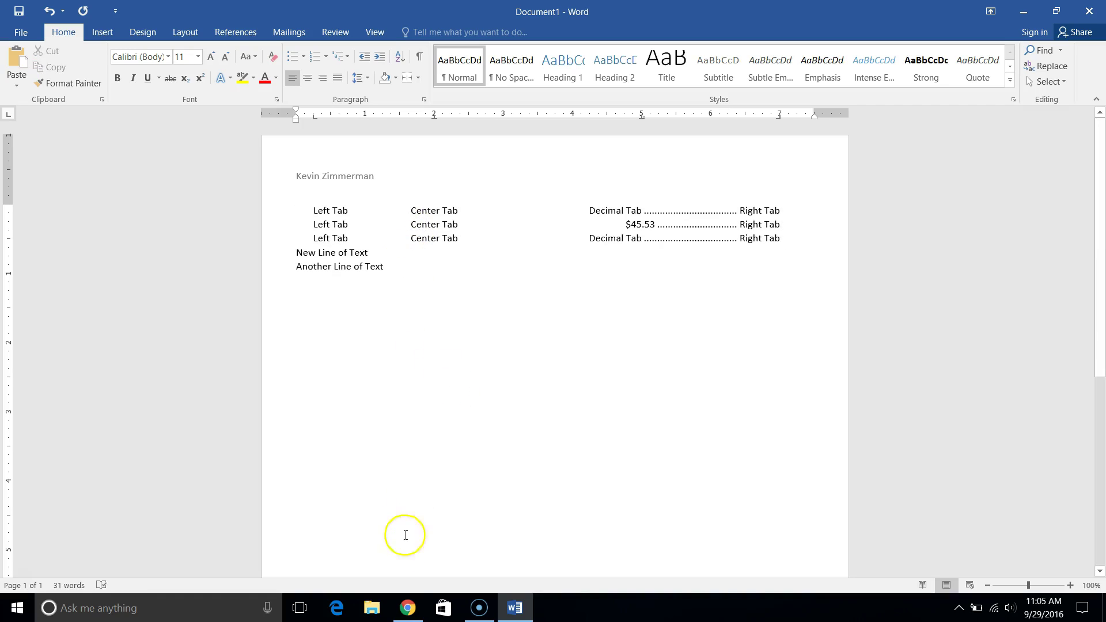
Step: Switch to WP3.pdf in Chrome and scroll down to the tab layout example
{"action": "left_click", "coordinate": [408, 610]}
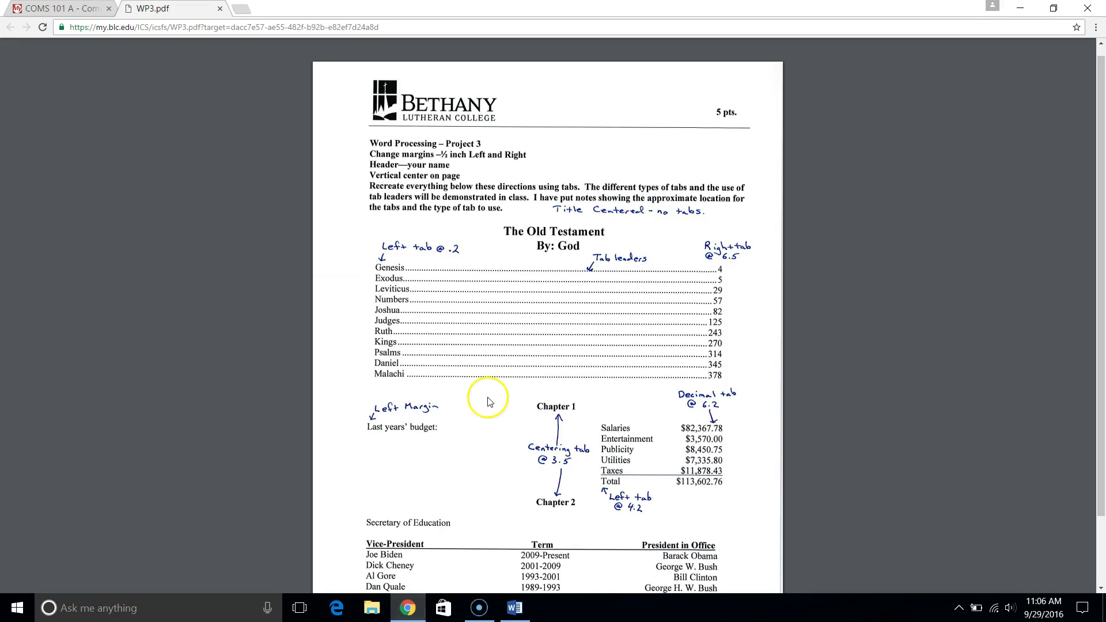
{"action": "scroll", "coordinate": [489, 402], "scroll_direction": "down", "scroll_amount": 3}
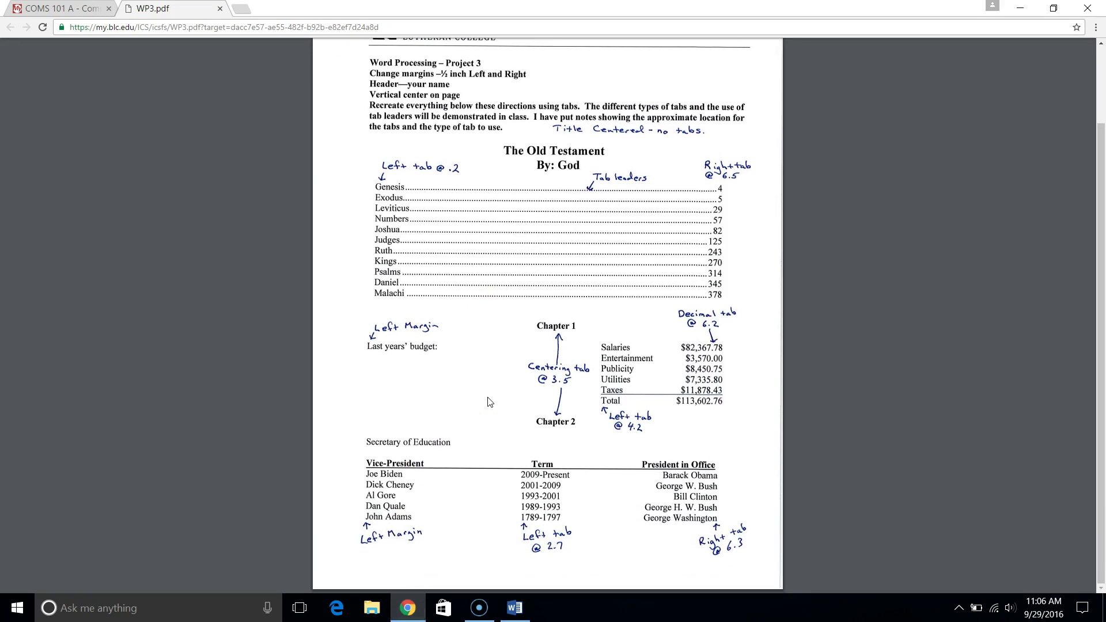